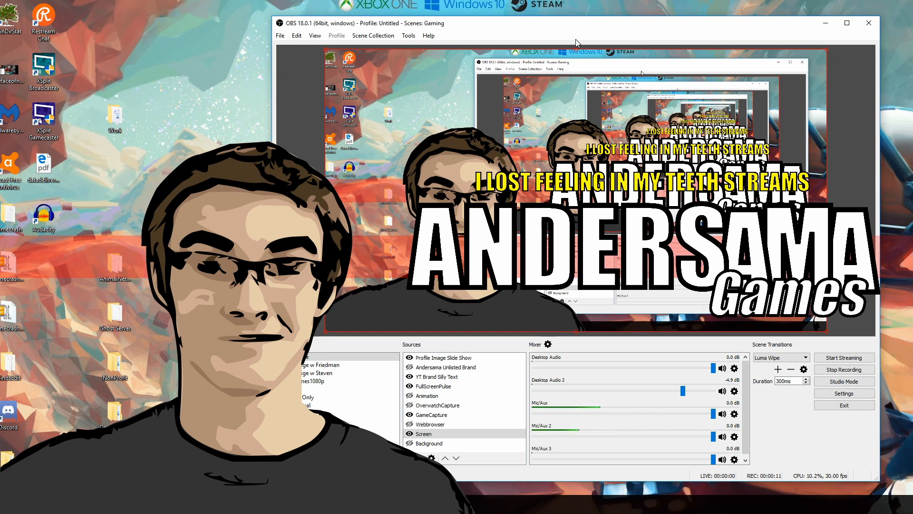
Open the settings and review the audio device assignments along with the advanced audio monitoring device
left_click_drag(586, 29, 630, 23)
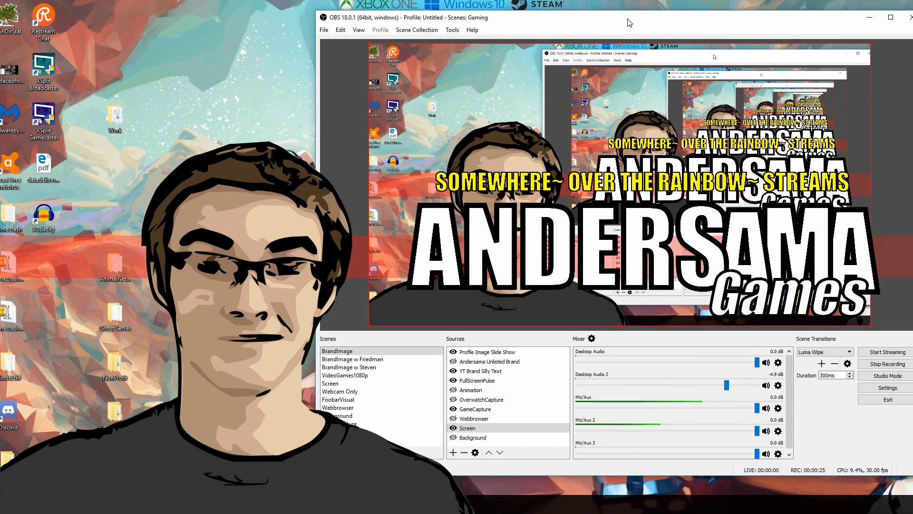
left_click(326, 31)
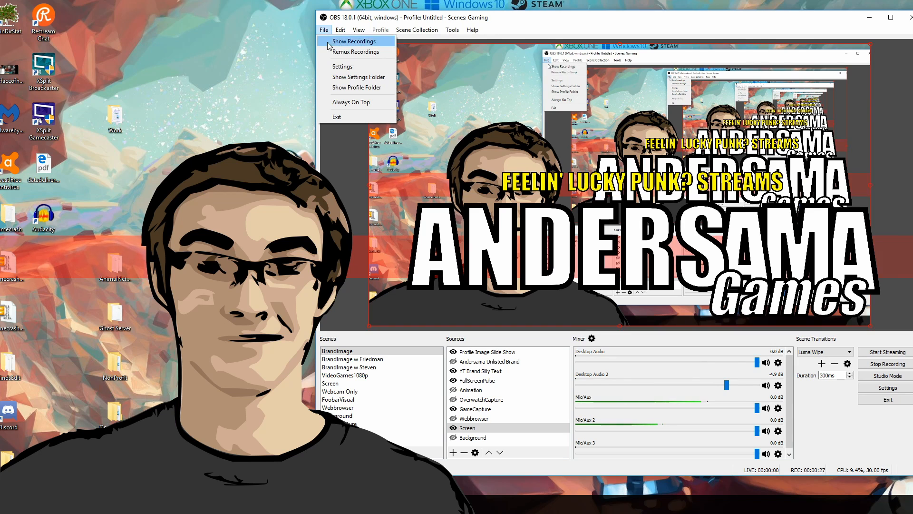
left_click(338, 66)
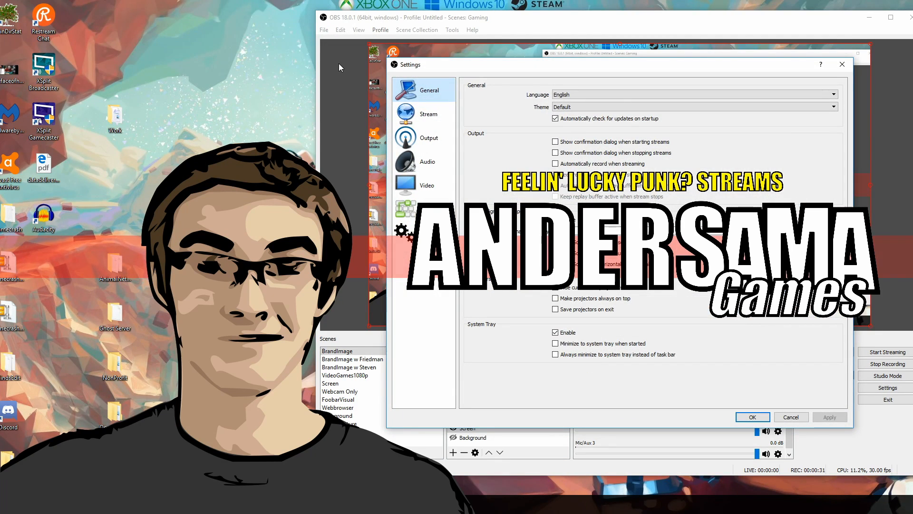
left_click(417, 163)
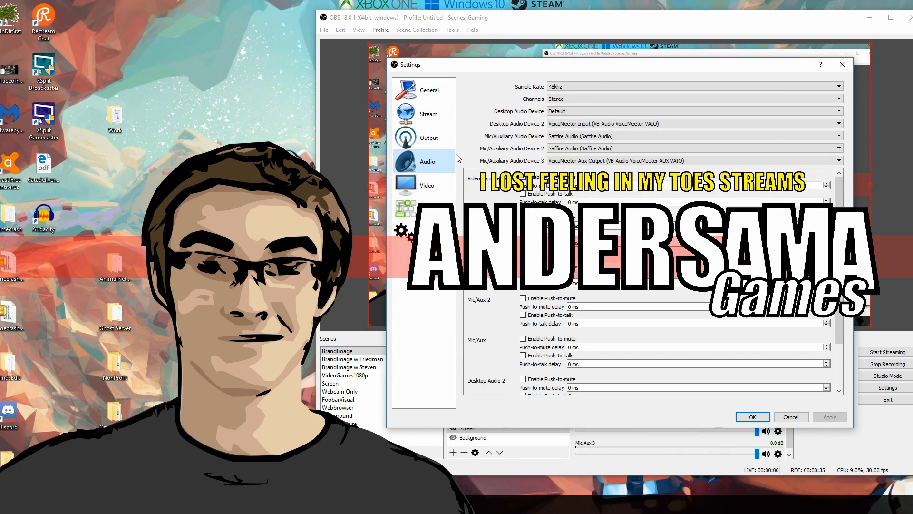
left_click(404, 231)
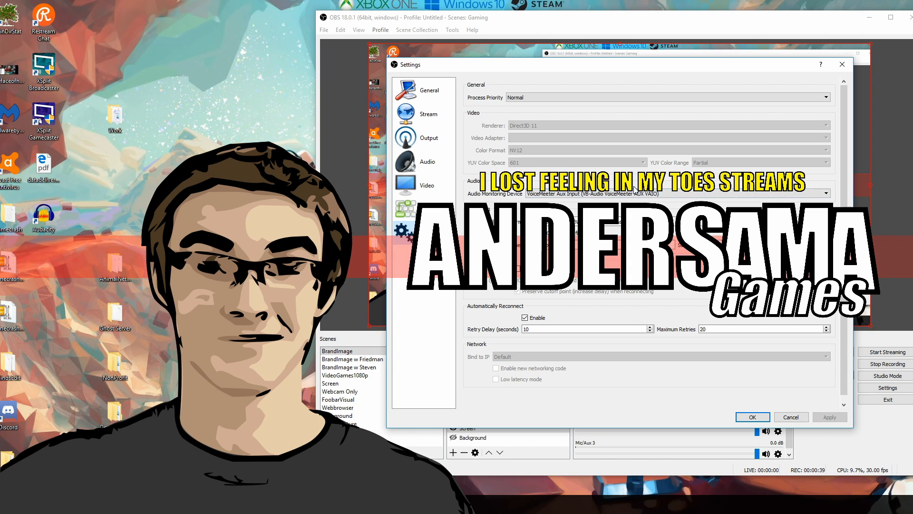
left_click(434, 168)
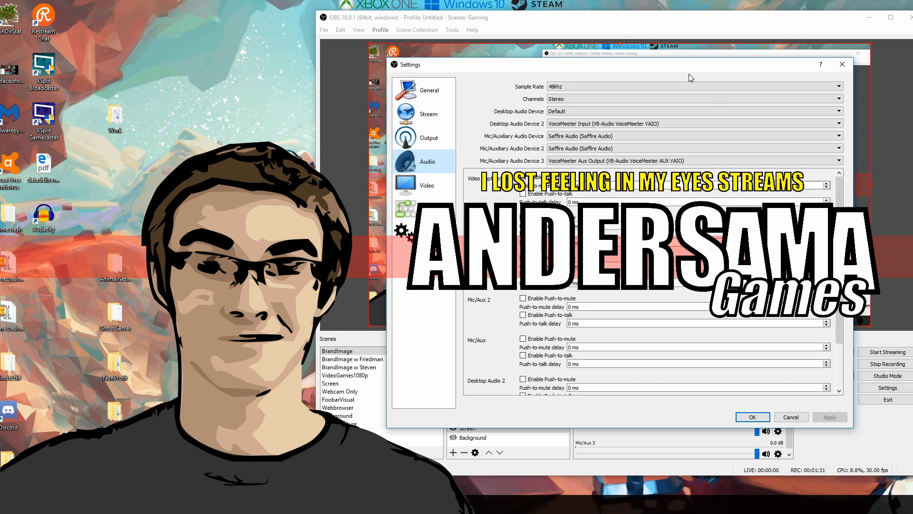
Reposition the settings window to compare the assigned desktop and microphone devices with the mixer channels
left_click_drag(690, 76, 207, 59)
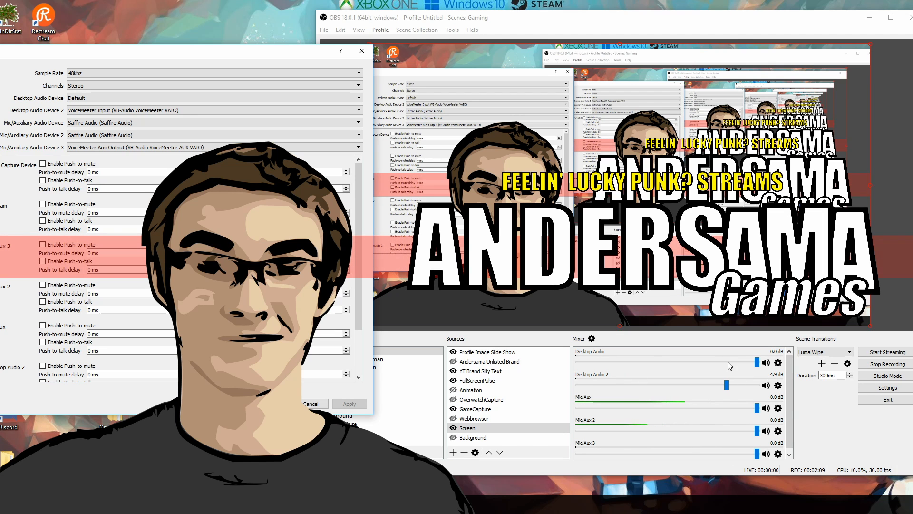
left_click_drag(233, 53, 335, 95)
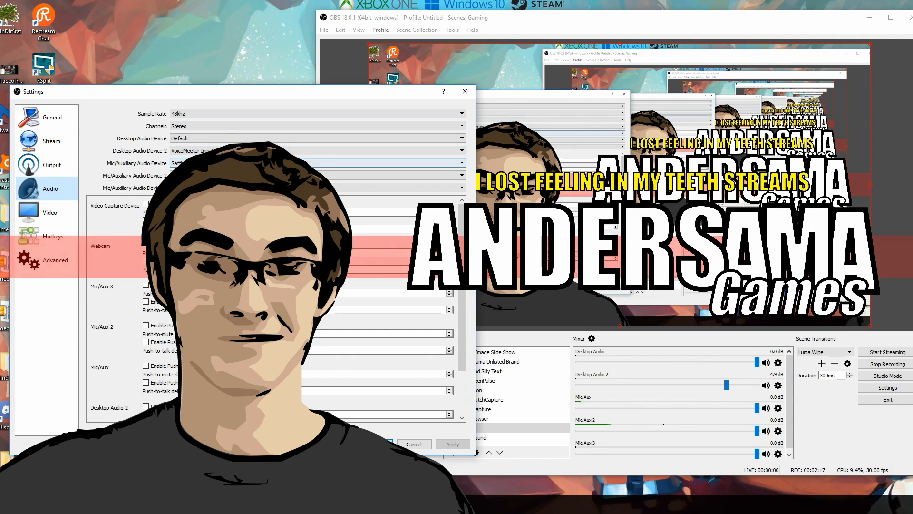
left_click_drag(281, 96, 428, 100)
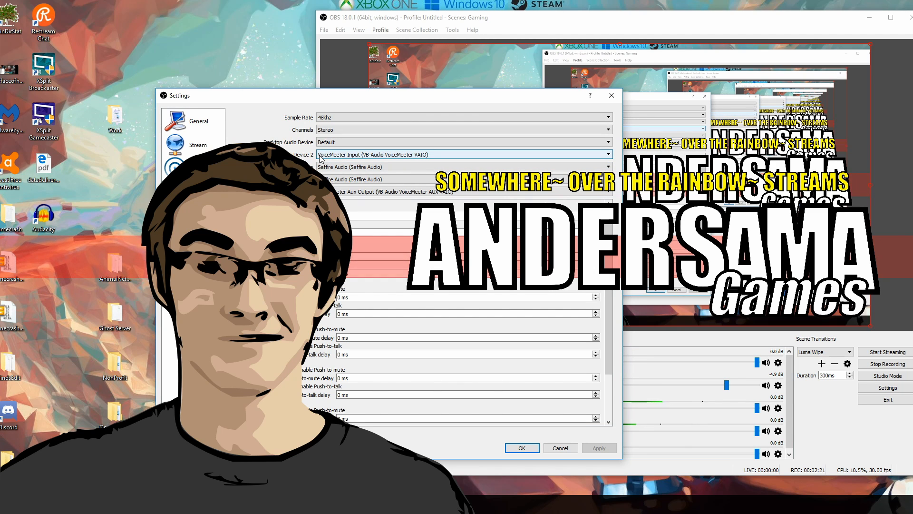
left_click_drag(416, 97, 387, 120)
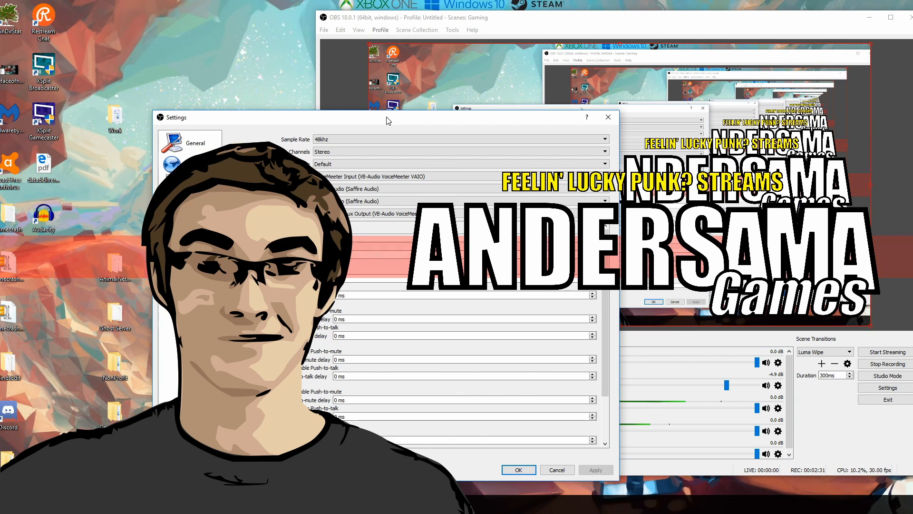
left_click_drag(388, 120, 444, 93)
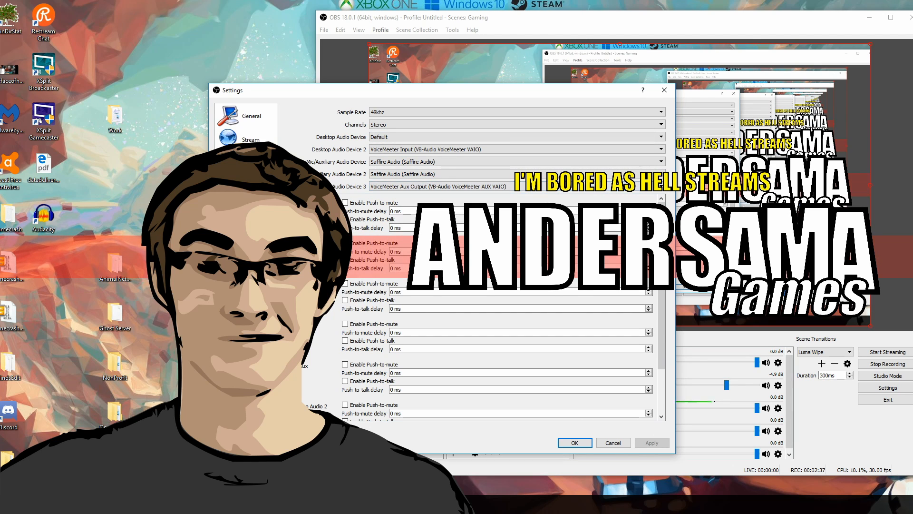
left_click_drag(488, 91, 341, 104)
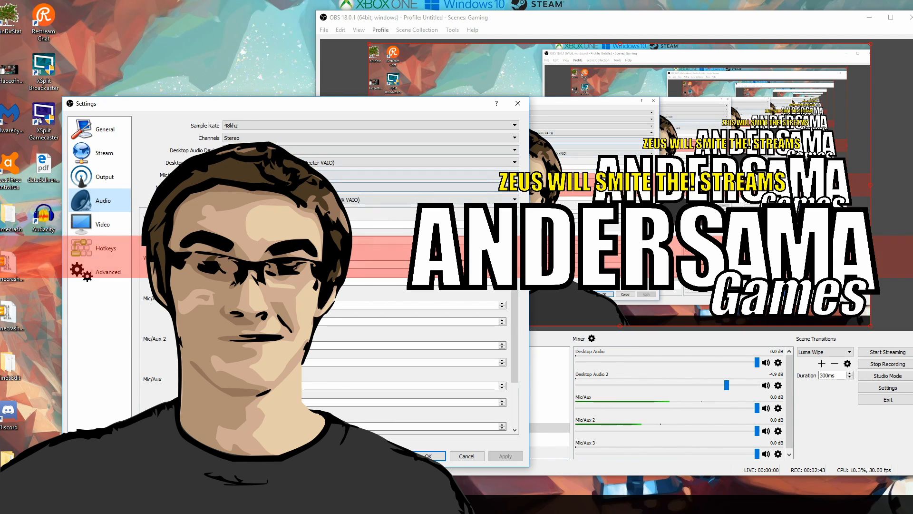
left_click_drag(341, 99, 421, 122)
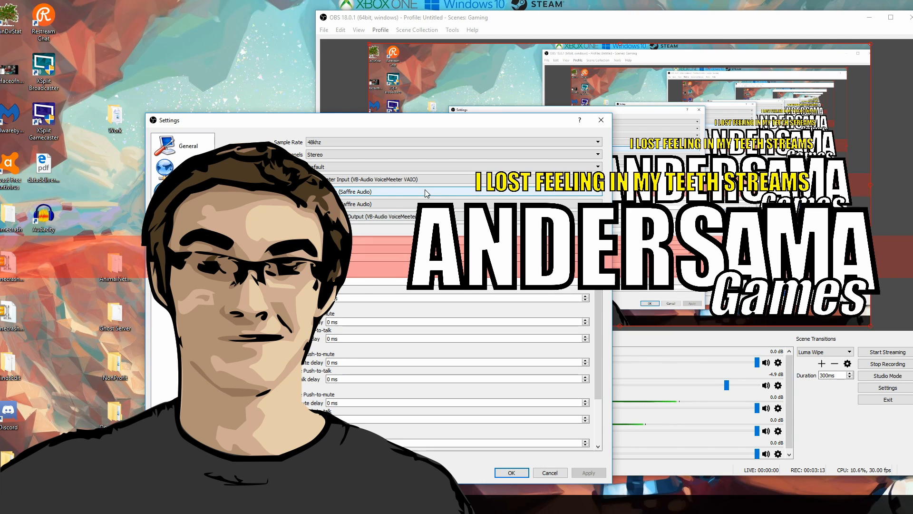
left_click_drag(420, 128, 252, 109)
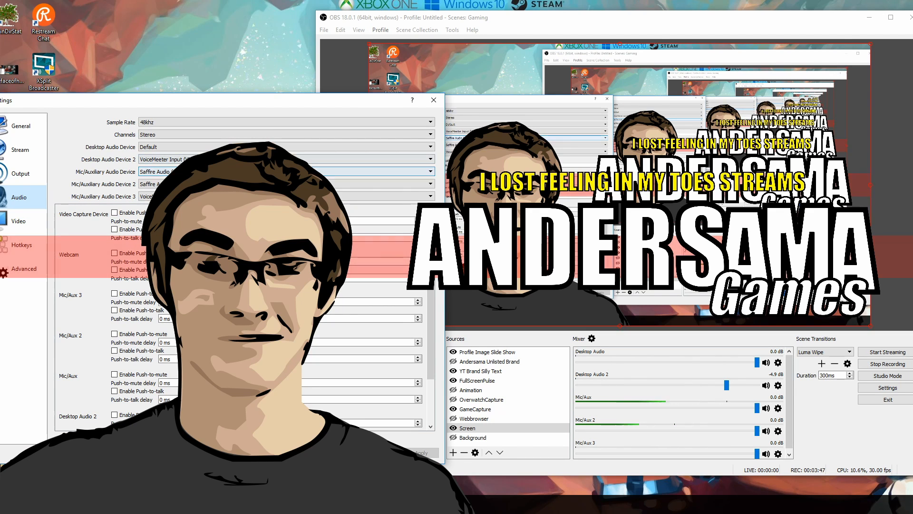
left_click_drag(257, 104, 297, 96)
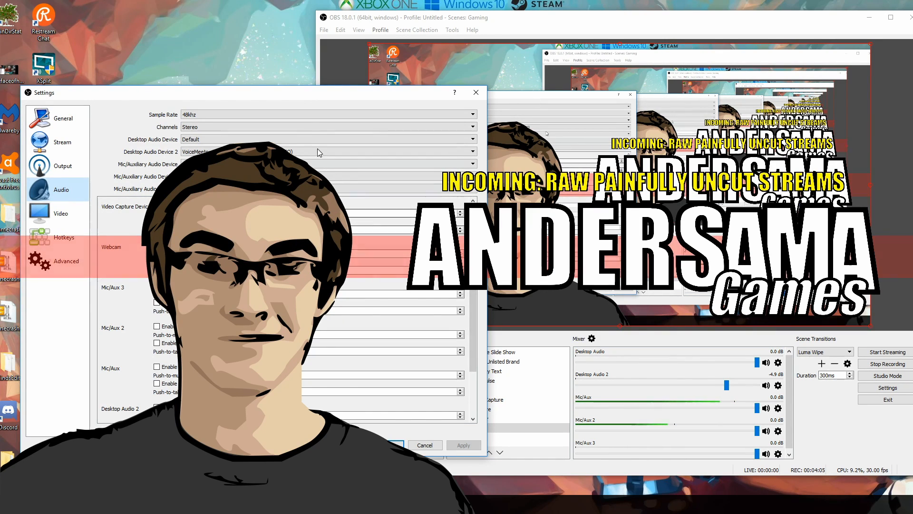
mouse_move(306, 96)
left_mouse_down()
mouse_move(258, 142)
mouse_move(252, 102)
mouse_move(295, 88)
left_mouse_up()
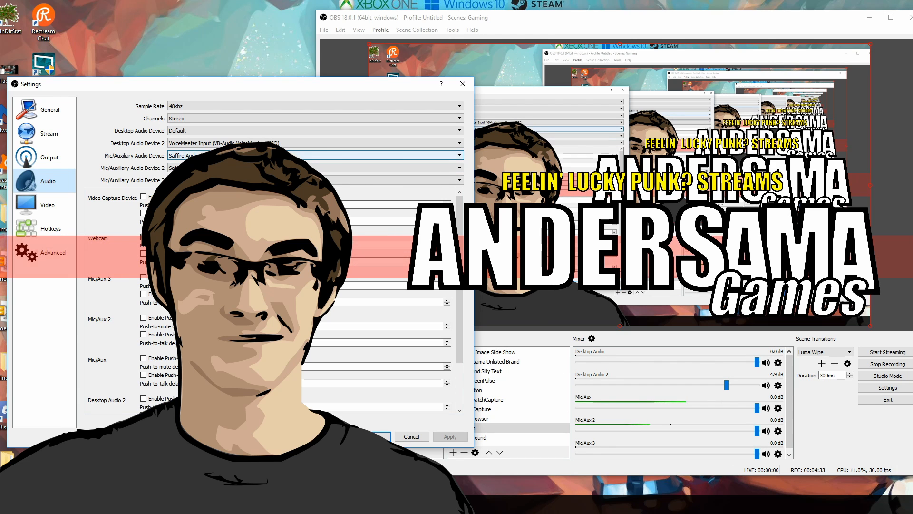
left_click_drag(375, 86, 364, 115)
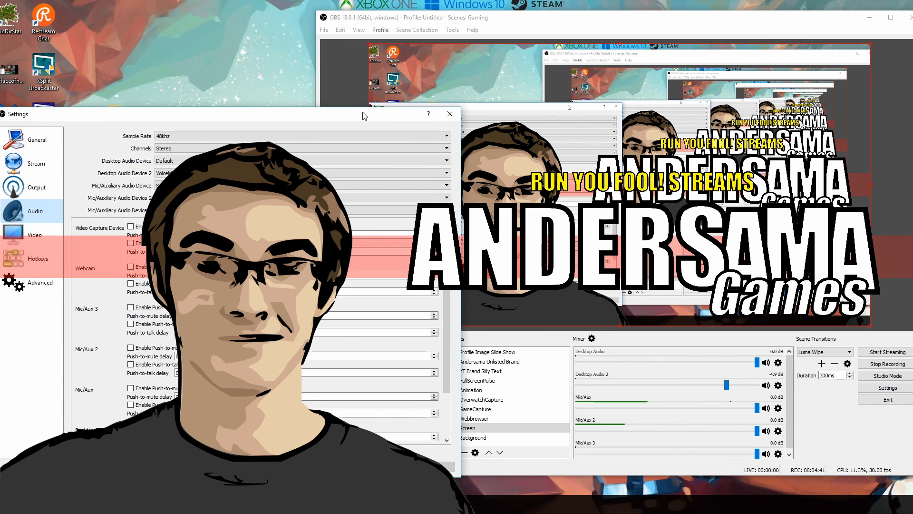
left_click_drag(364, 115, 448, 94)
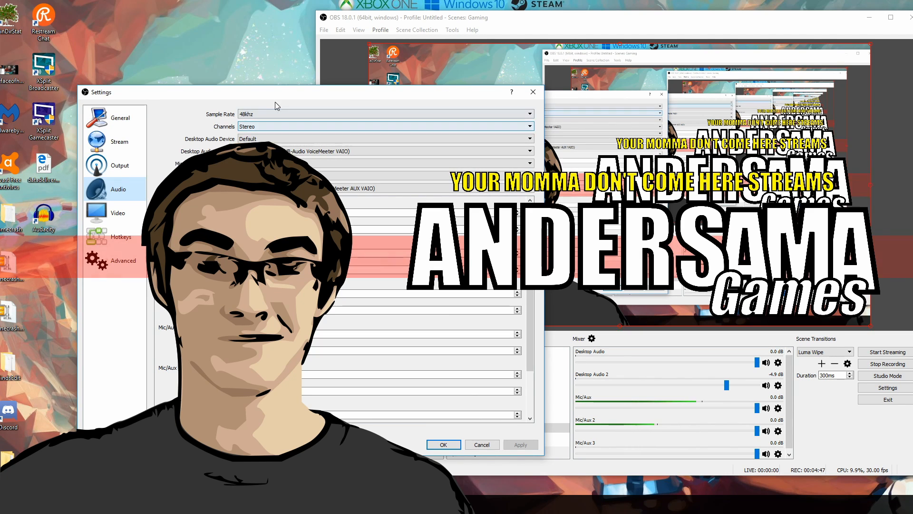
left_click_drag(234, 96, 292, 97)
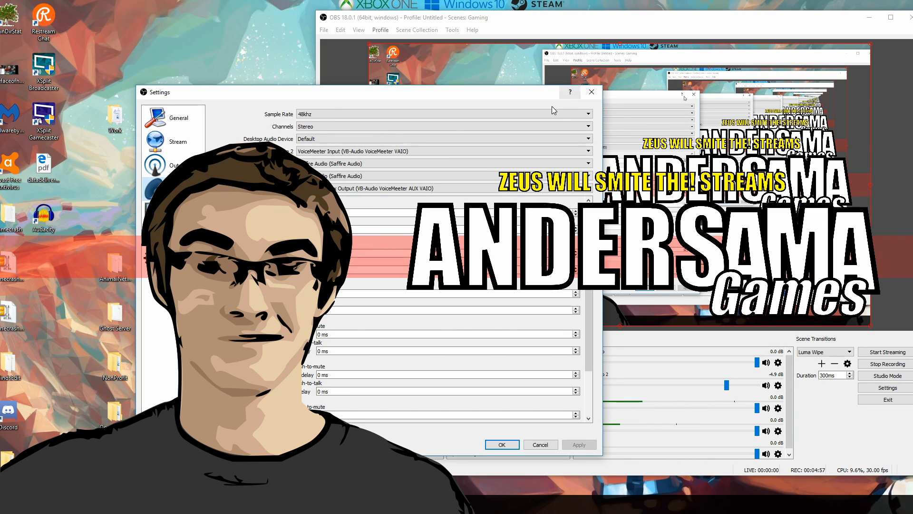
Close the settings after checking the advanced options and switch to the Screen scene
left_click(173, 260)
left_click_drag(361, 93, 79, 89)
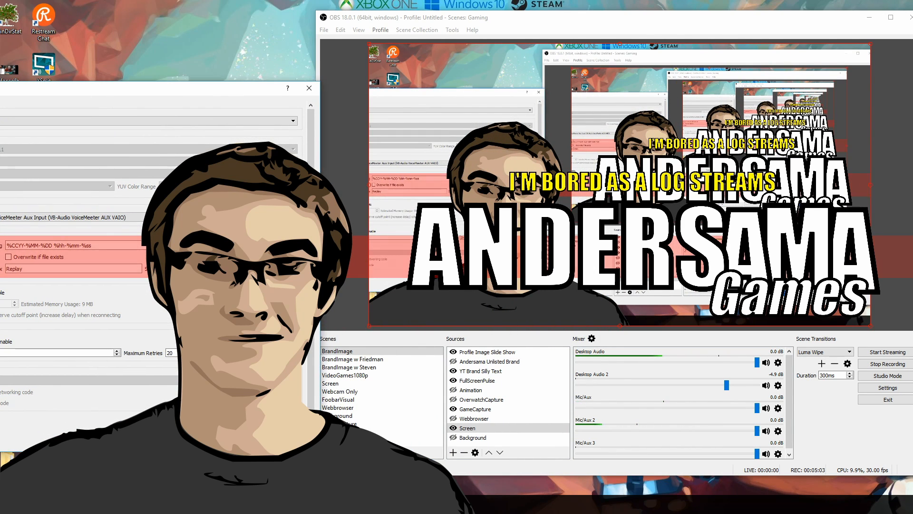
left_click(260, 440)
left_click(324, 393)
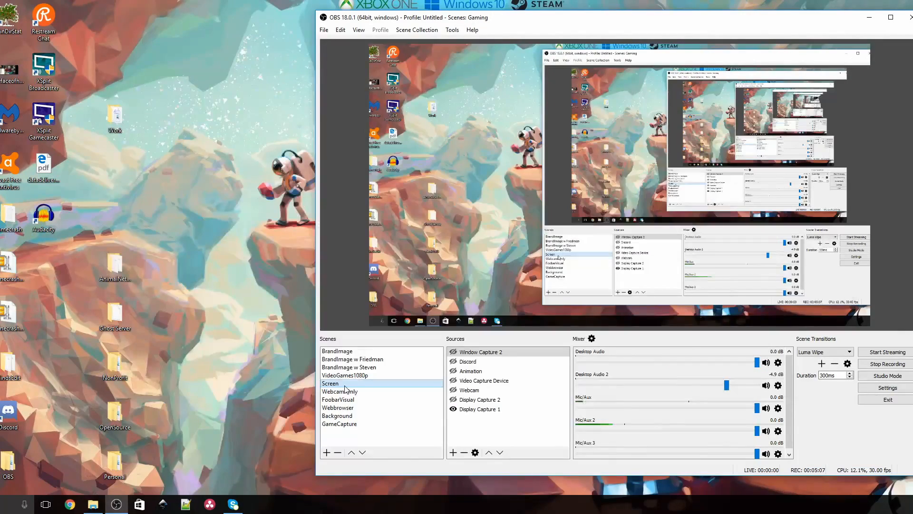
Reopen the settings and review the output, audio, advanced, hotkey and video pages before closing them
left_click(328, 33)
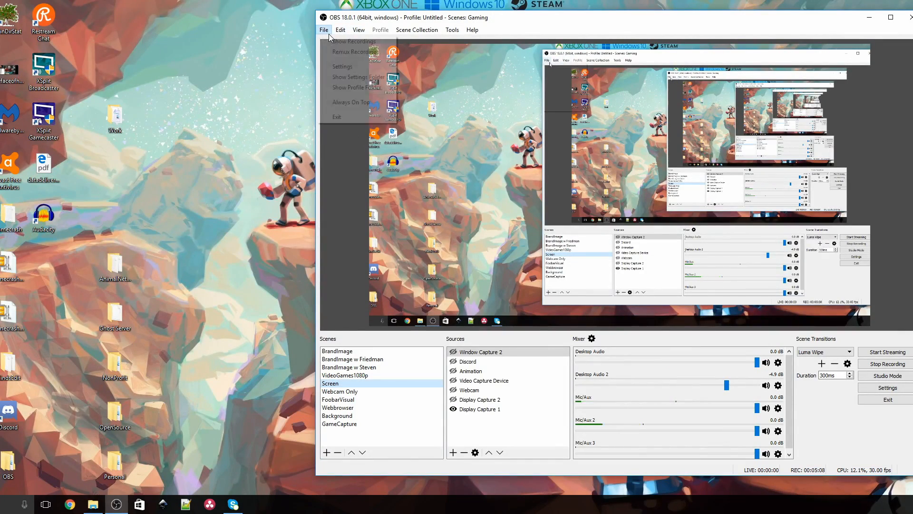
left_click(344, 64)
left_click_drag(550, 71, 268, 102)
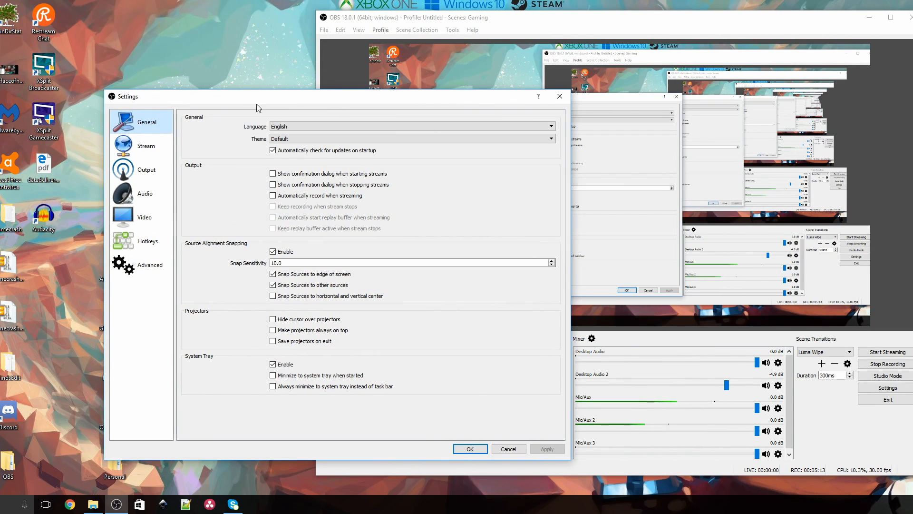
left_click(148, 172)
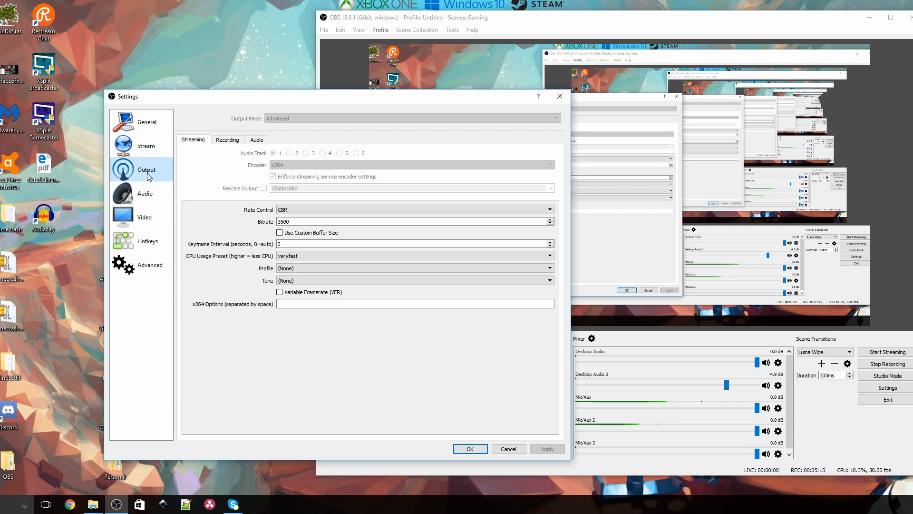
left_click(144, 194)
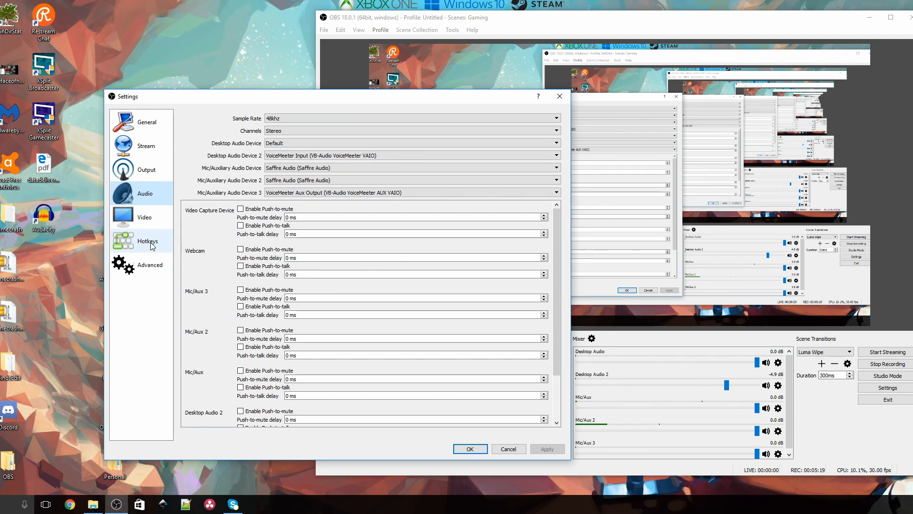
left_click(154, 271)
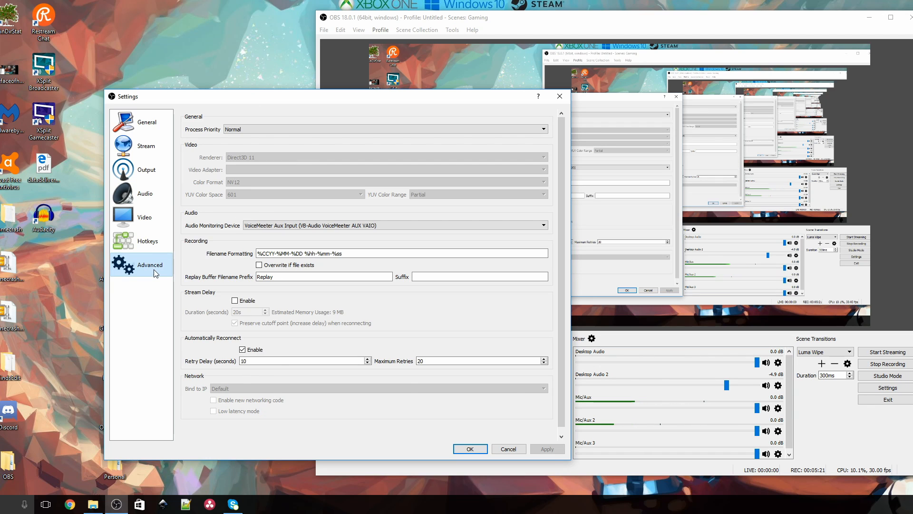
left_click(148, 243)
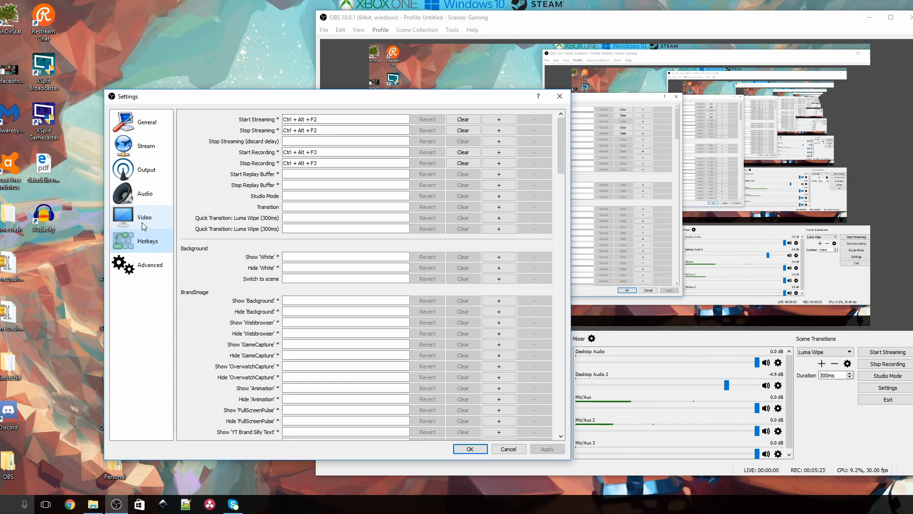
left_click(143, 225)
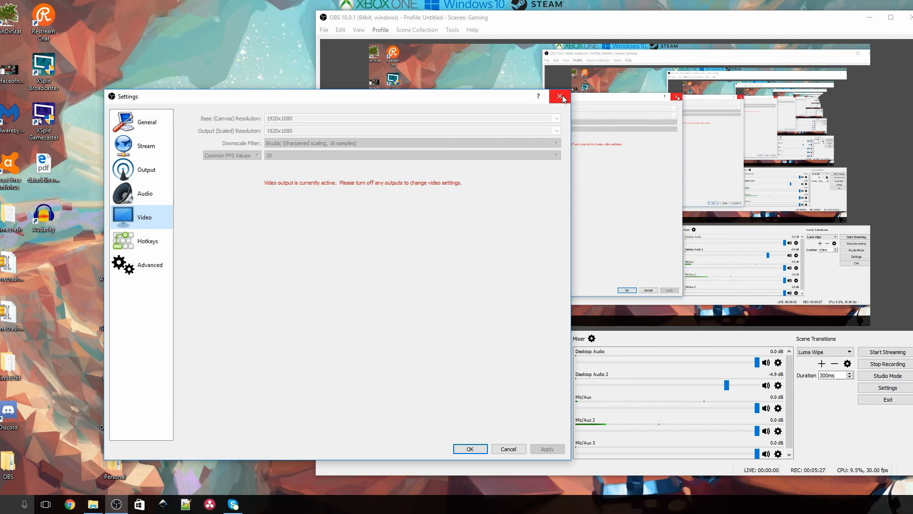
key("Escape")
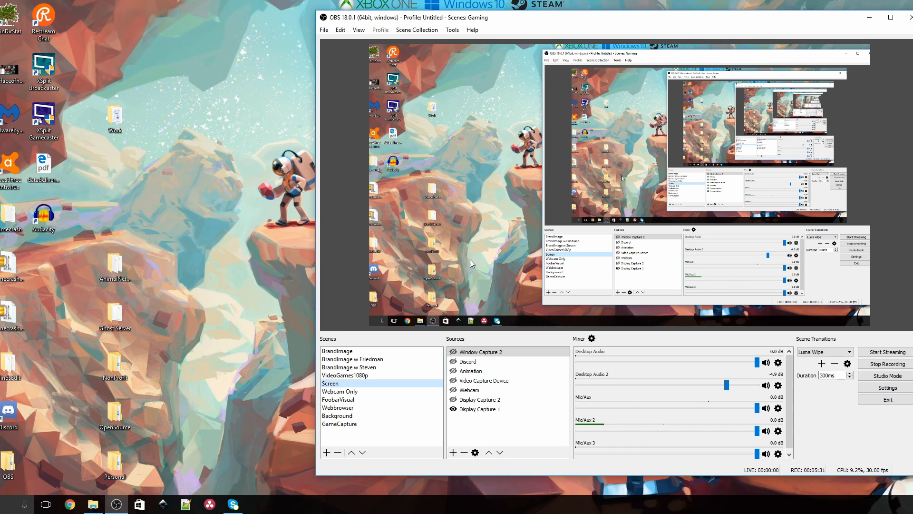
left_click(497, 410)
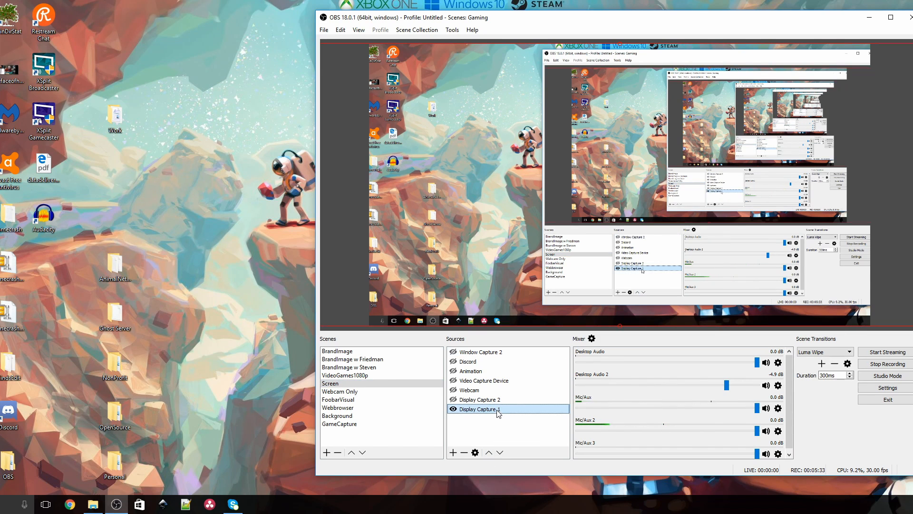
right_click(498, 410)
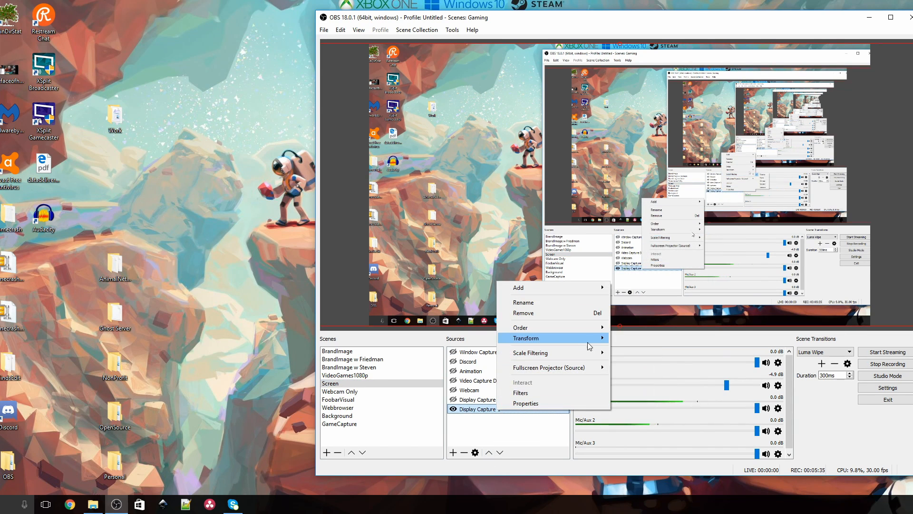
mouse_move(584, 344)
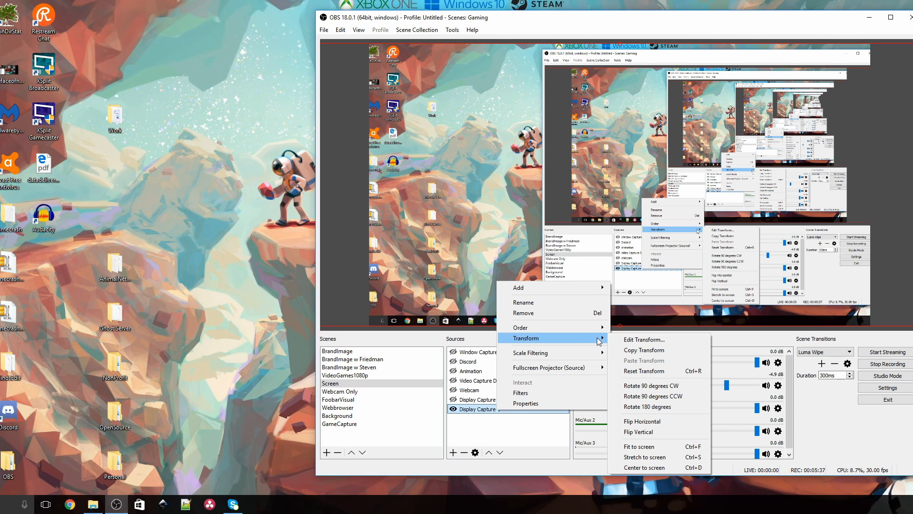
left_click(497, 426)
left_click(497, 425)
Open the filters for Desktop Audio and add a VST 2.x Plug-in filter with the default name
left_click(779, 364)
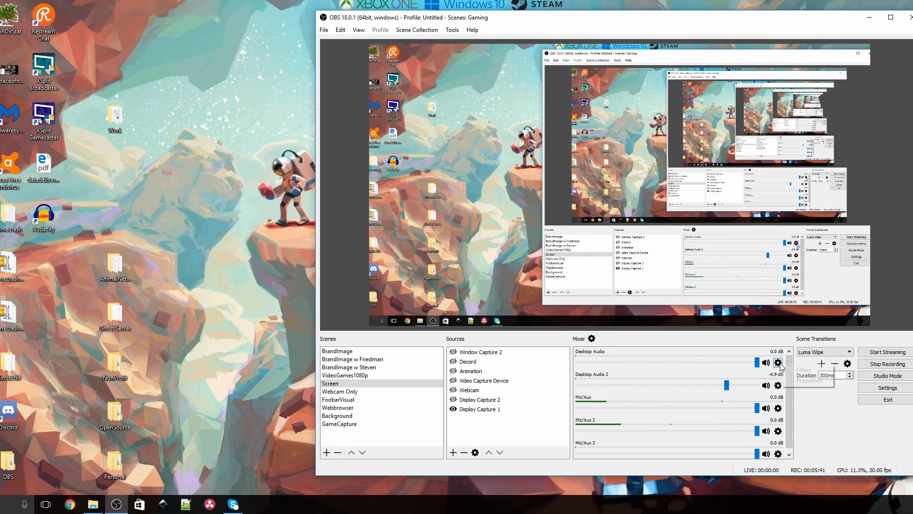
left_click(805, 370)
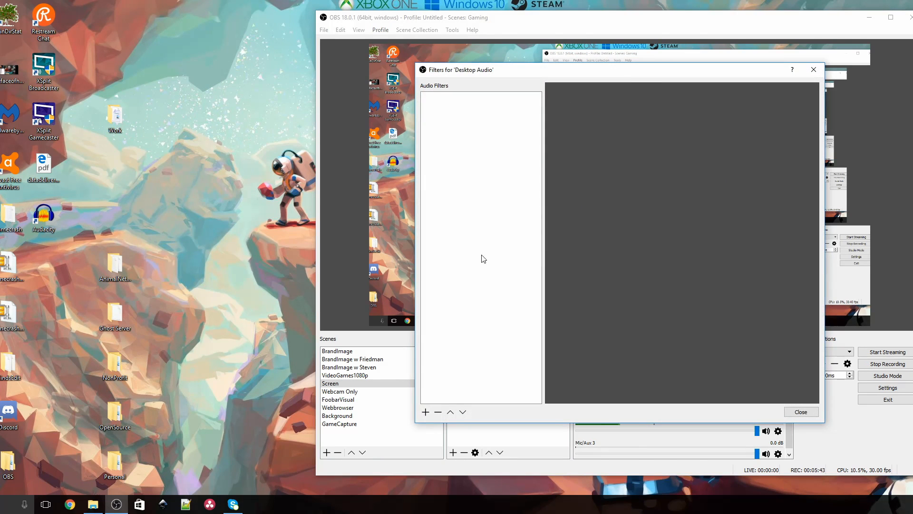
left_click(425, 412)
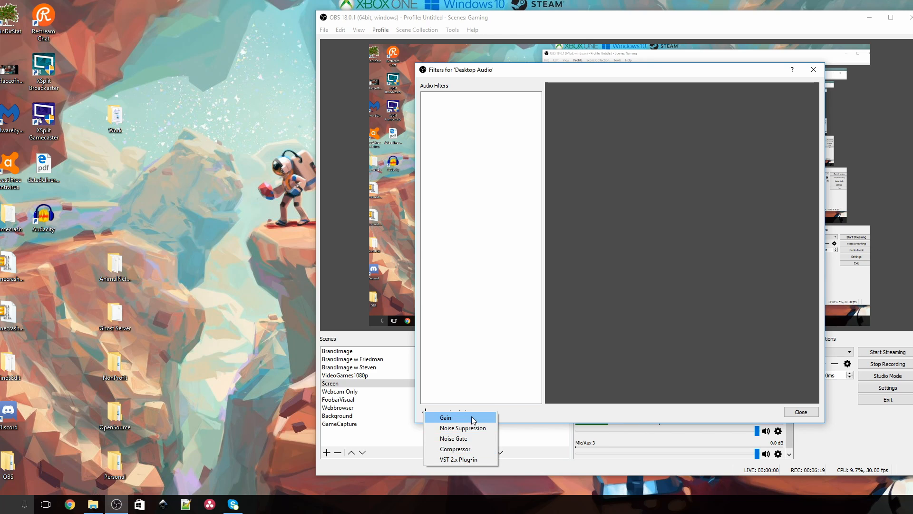
left_click(470, 458)
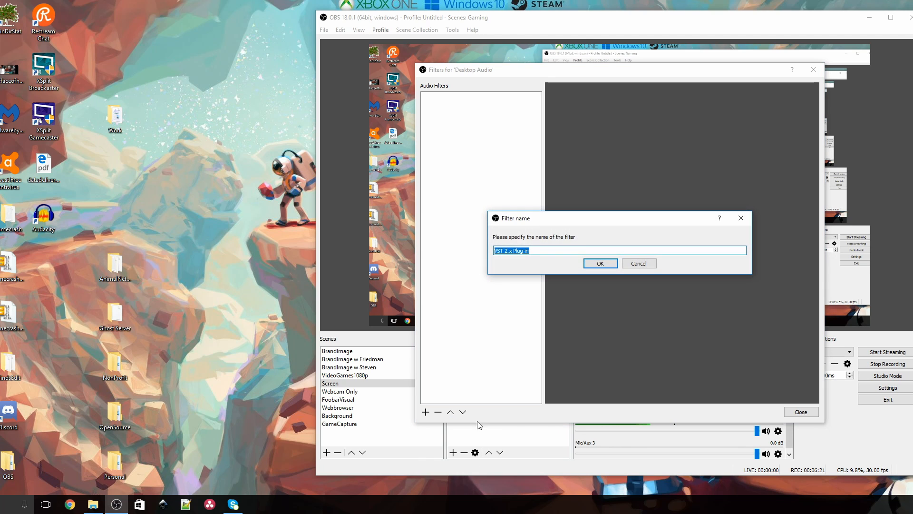
left_click(610, 263)
Reposition the filters window and assign the Scarlett Gate 64 plug-in to the VST filter, trying Red 2 EQ first
left_click(604, 293)
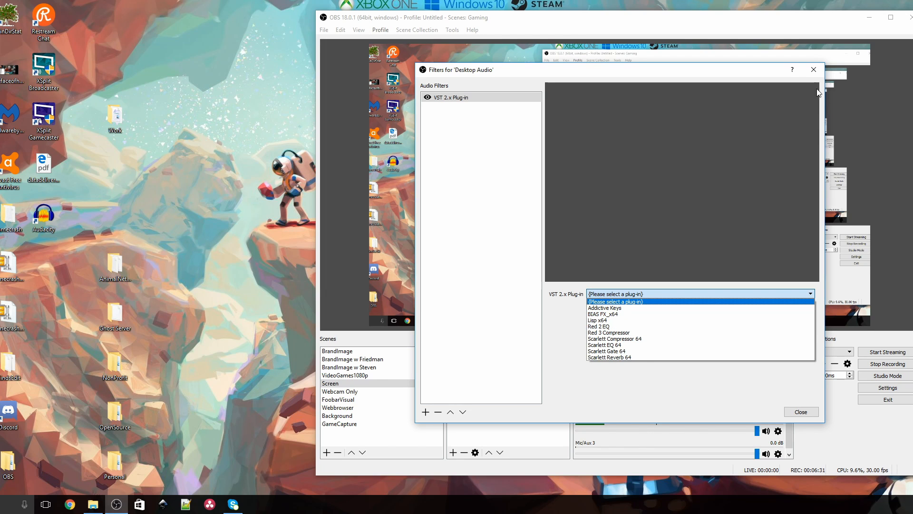
left_click(717, 77)
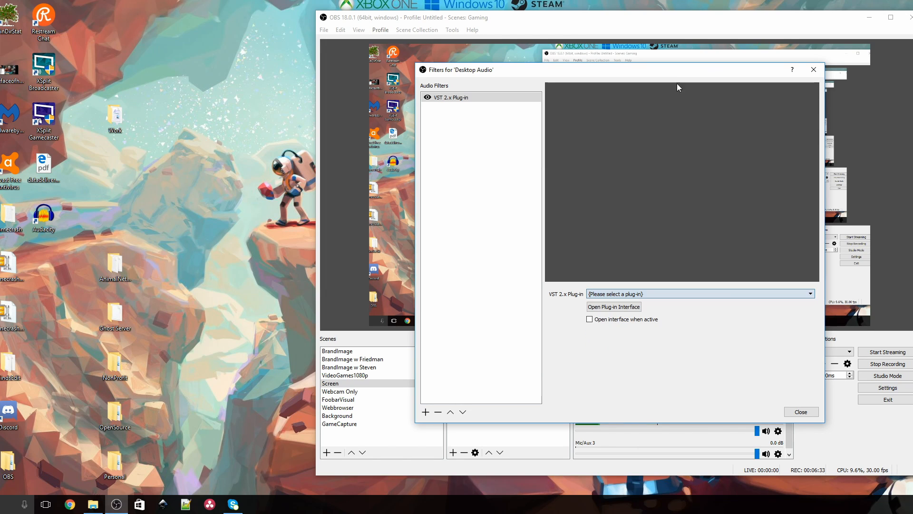
left_click_drag(640, 73, 558, 84)
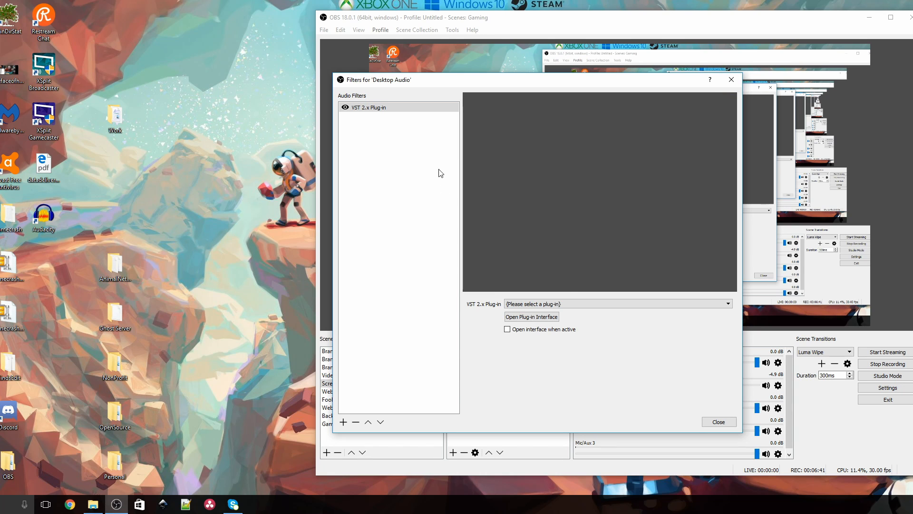
left_click(570, 304)
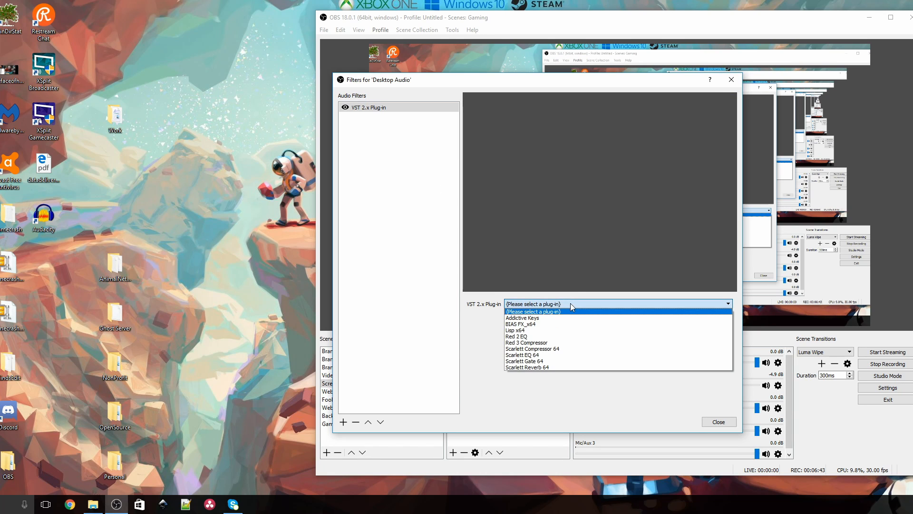
left_click(540, 337)
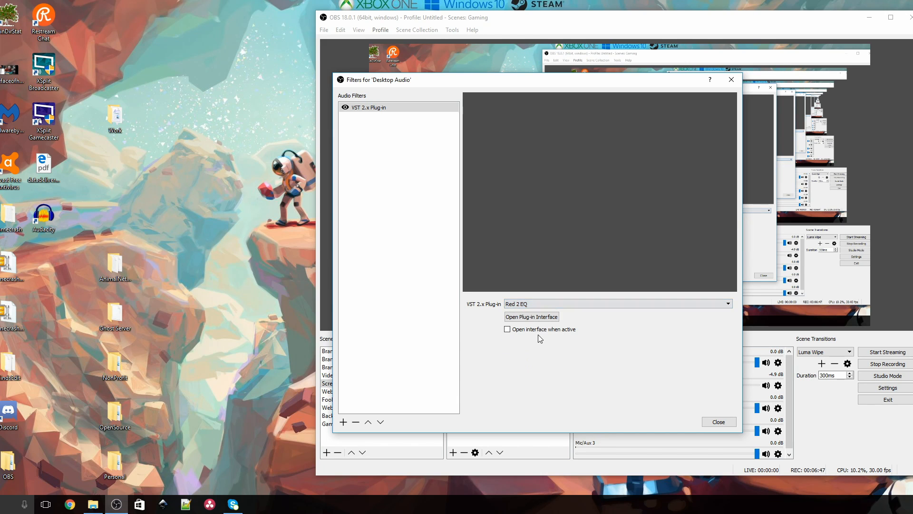
left_click(529, 305)
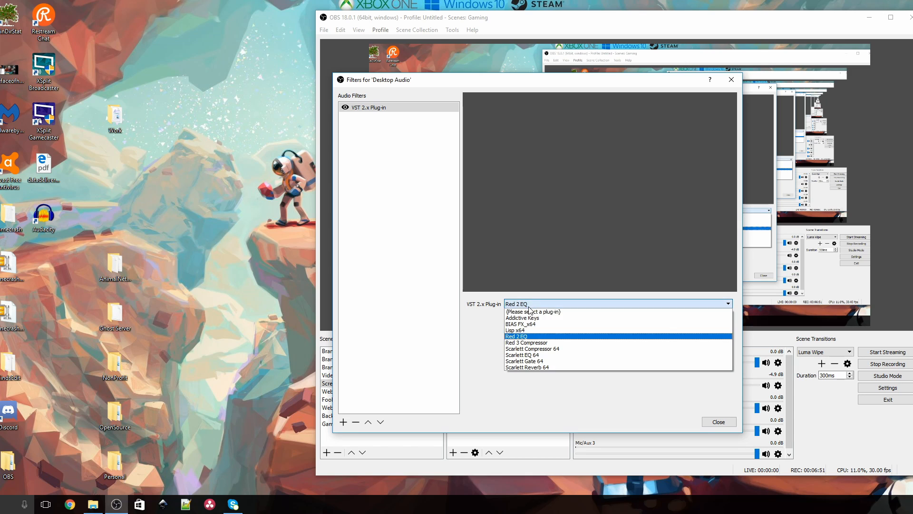
left_click(548, 360)
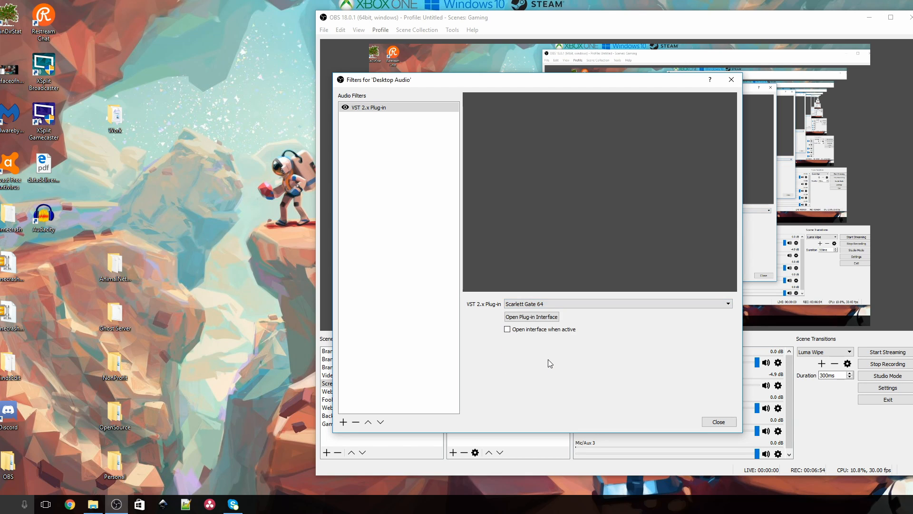
Open the Scarlett Gate 64 plug-in interface, reposition its window and try the Threshold knob
left_click(545, 317)
mouse_move(442, 132)
left_mouse_down()
mouse_move(548, 157)
mouse_move(622, 252)
left_mouse_up()
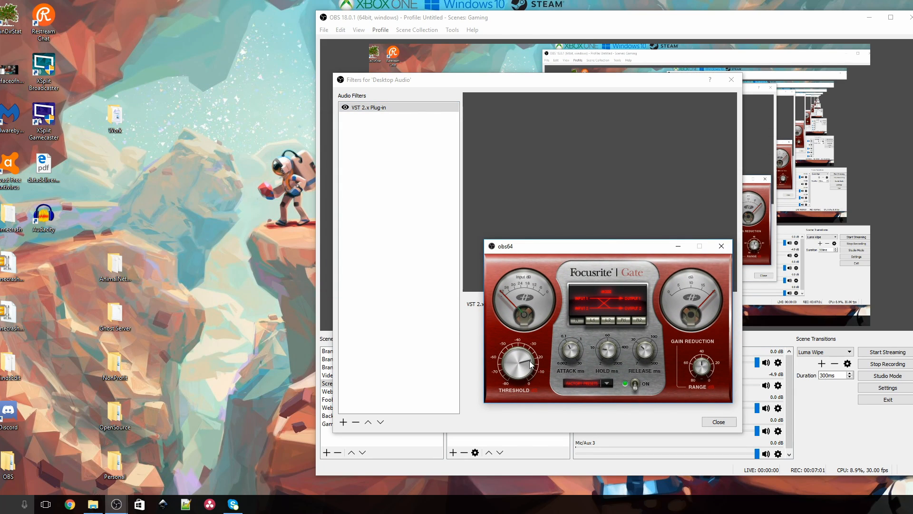
left_click_drag(532, 364, 530, 374)
mouse_move(580, 249)
left_mouse_down()
mouse_move(320, 295)
mouse_move(543, 247)
left_mouse_up()
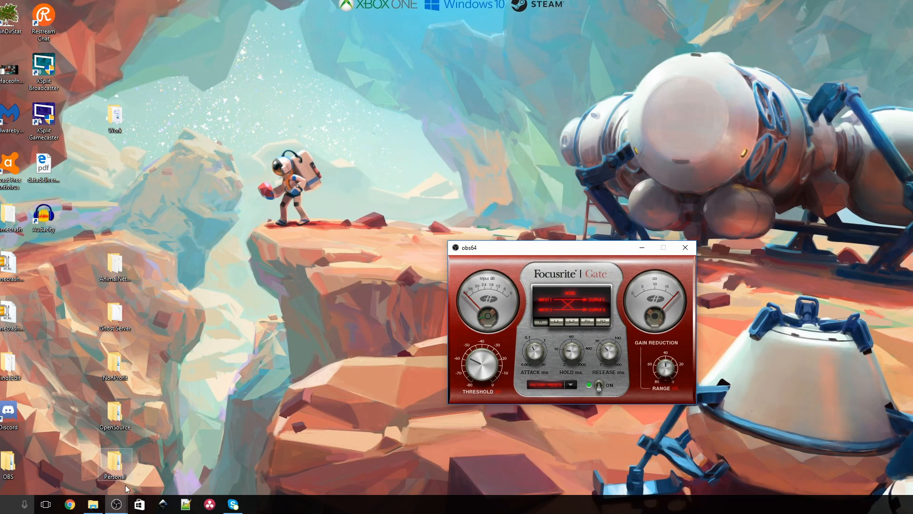
Bring back the main OBS window and arrange the Desktop Audio filters window beside the gate interface
mouse_move(116, 504)
left_click(79, 481)
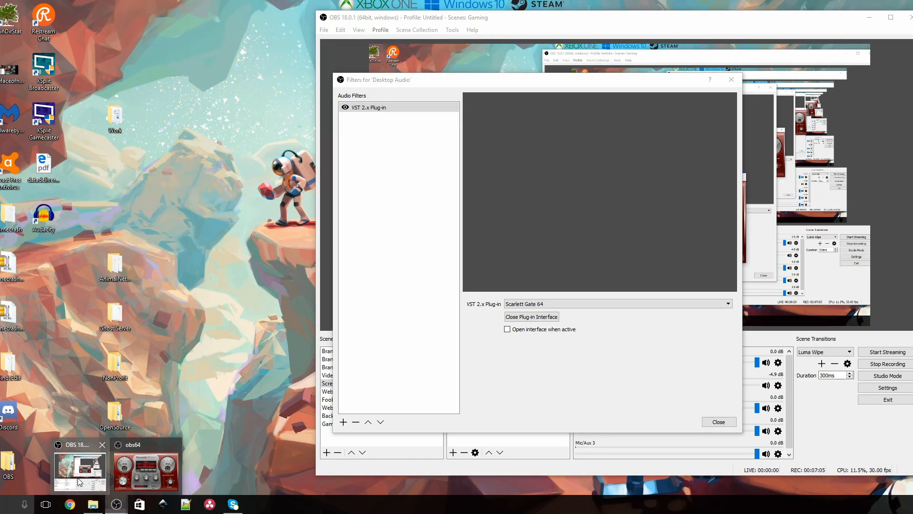
left_click_drag(550, 90, 263, 54)
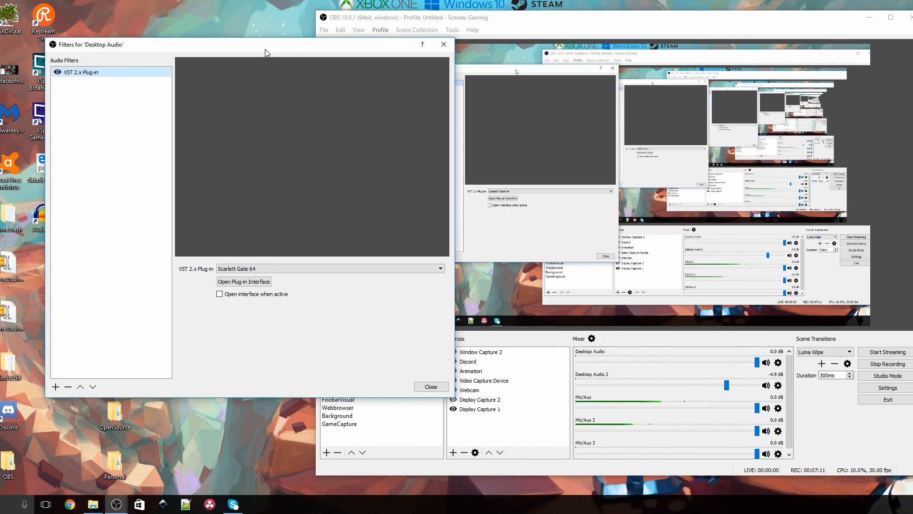
mouse_move(117, 505)
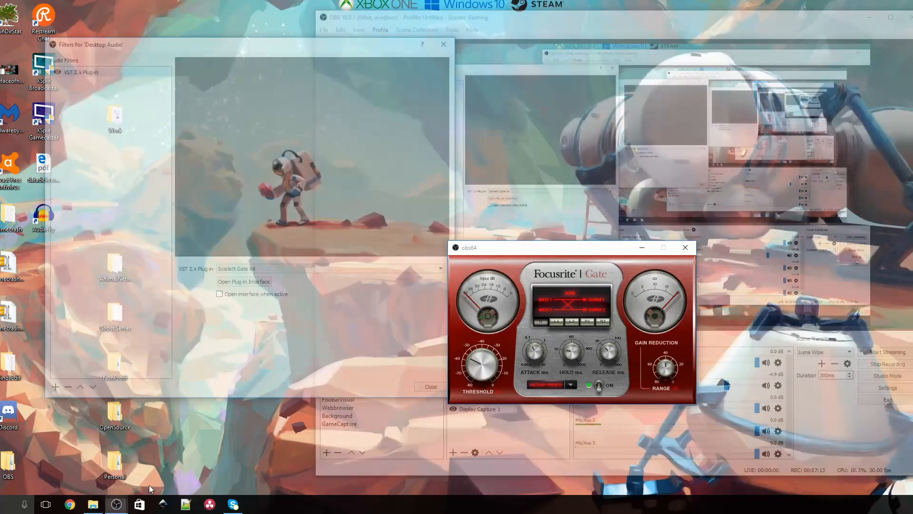
left_click(149, 484)
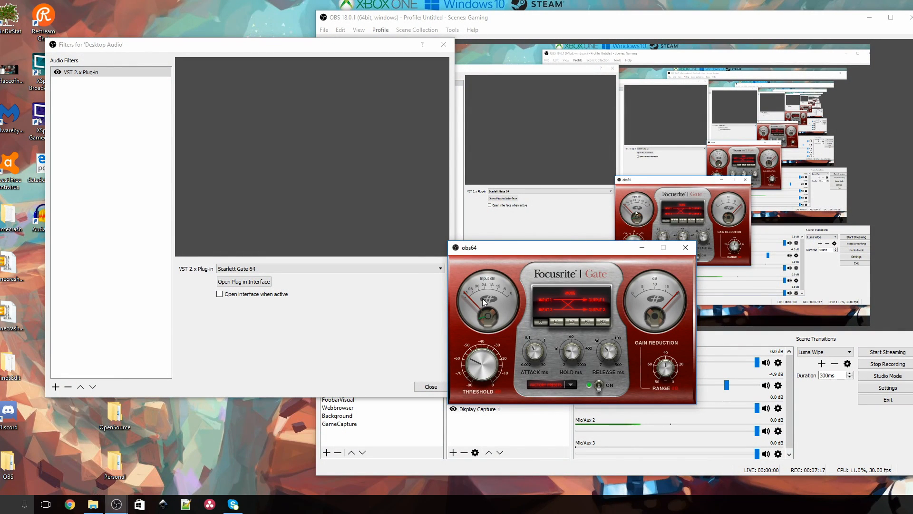
Demonstrate raising and lowering the gate's Threshold knob and close the plug-in interface
left_click_drag(473, 370, 473, 381)
mouse_move(469, 375)
left_mouse_down()
mouse_move(470, 382)
mouse_move(466, 367)
left_mouse_up()
left_click_drag(470, 362, 474, 378)
left_click(685, 247)
Add a second VST plug-in filter to Desktop Audio, named VST 2.x Plug-in 2
left_click_drag(241, 46, 305, 85)
right_click(170, 228)
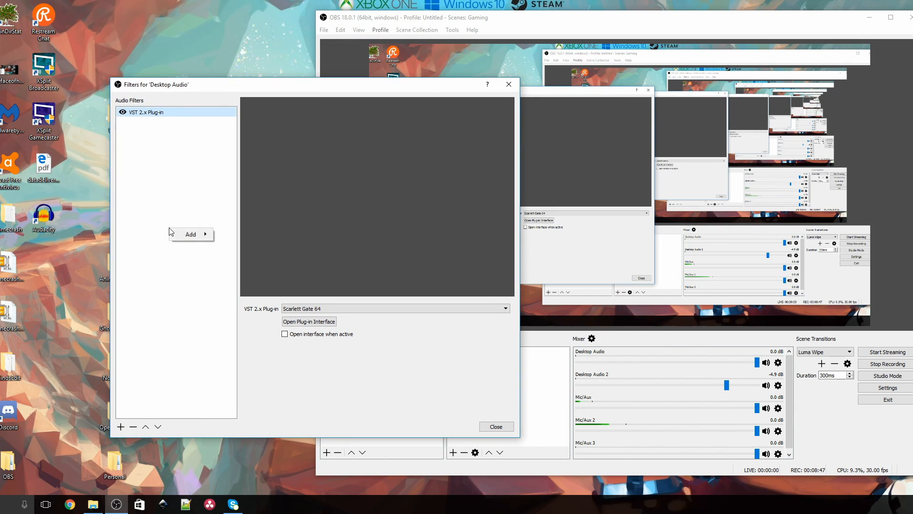
mouse_move(192, 234)
left_click(121, 427)
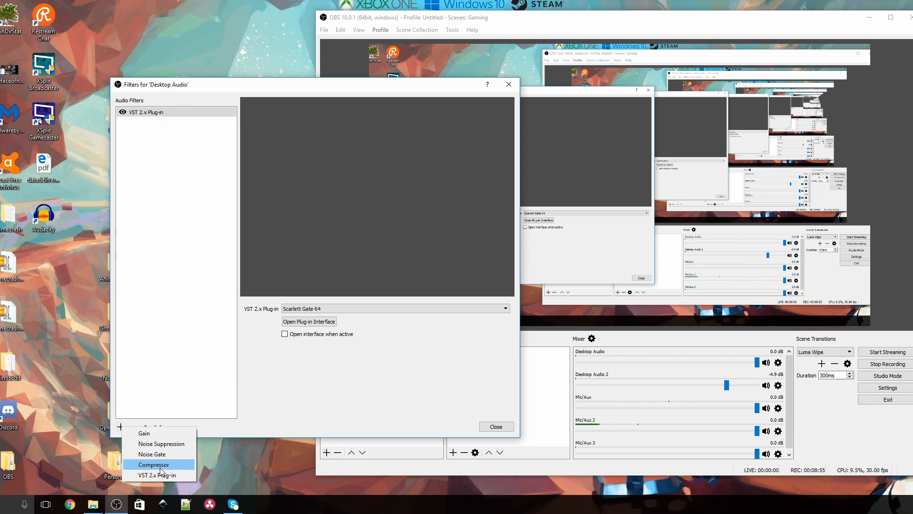
left_click(164, 477)
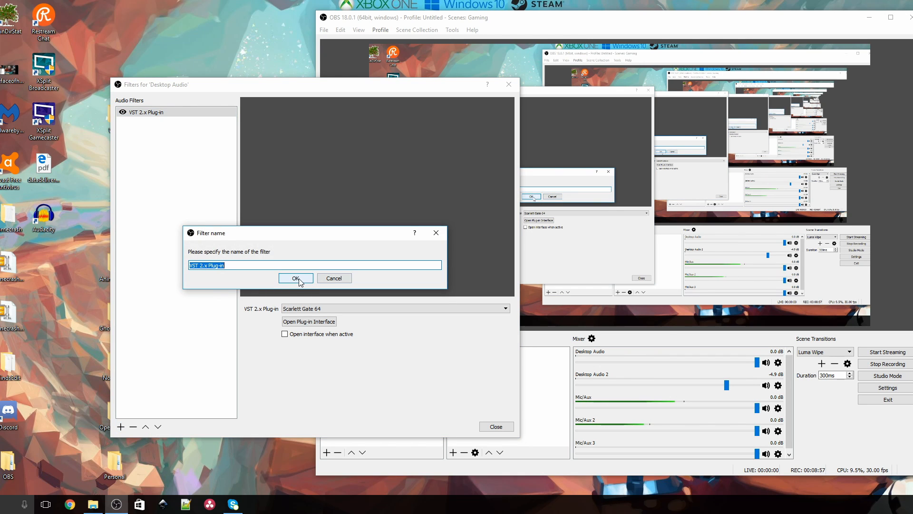
left_click(296, 278)
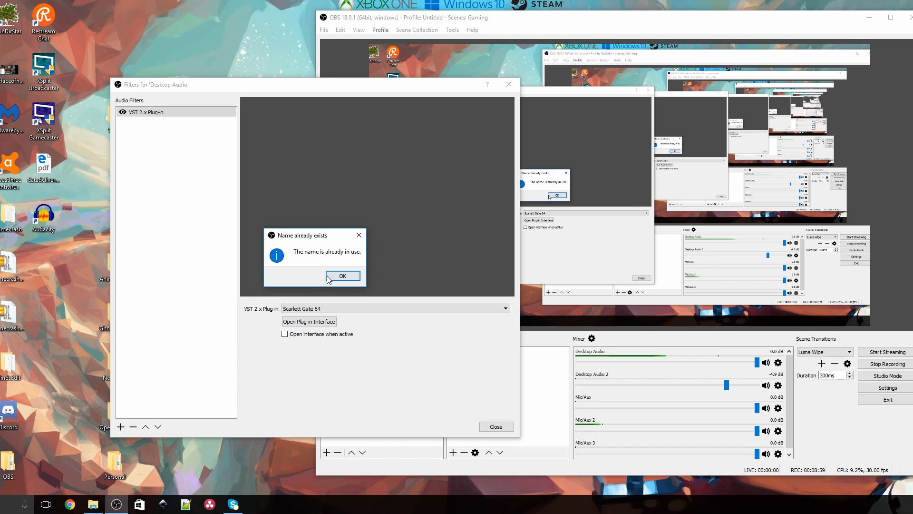
left_click(342, 278)
left_click(258, 265)
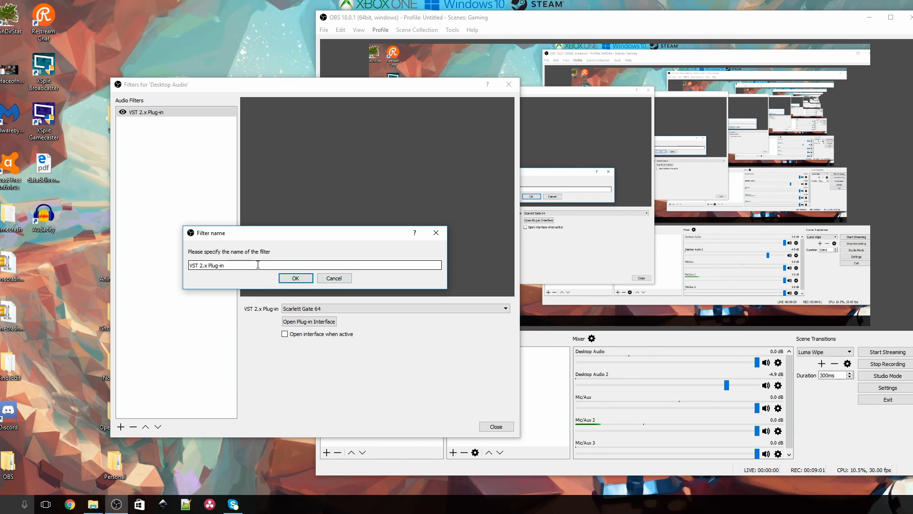
type("2")
left_click(295, 279)
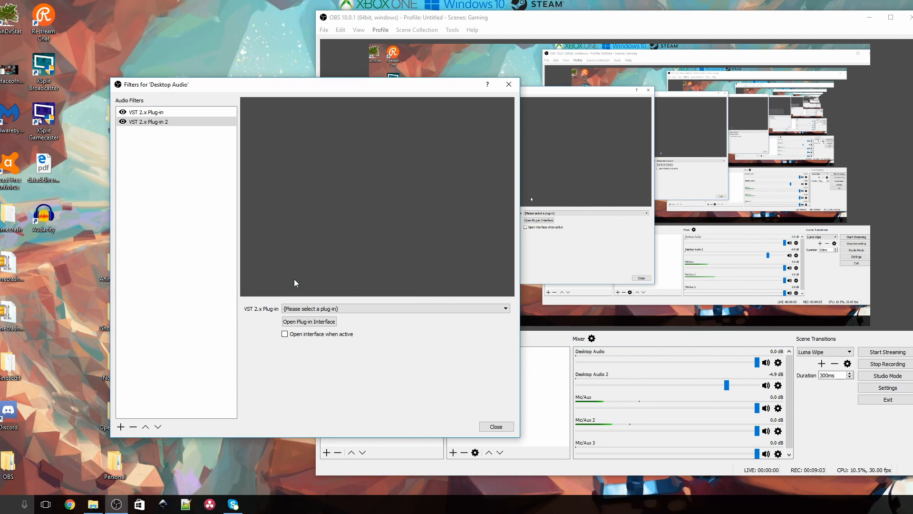
Assign the Red 2 EQ plug-in to the second VST filter after trying Red 3 Compressor
left_click(308, 310)
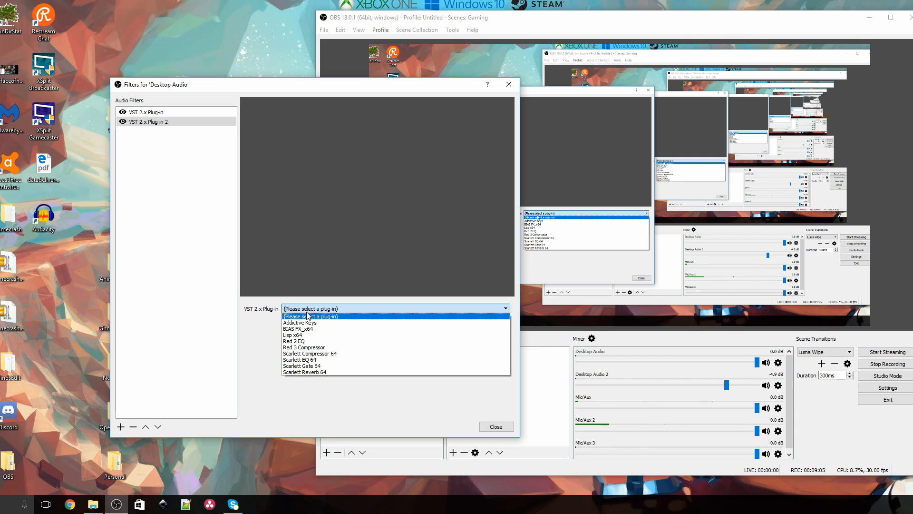
left_click(327, 349)
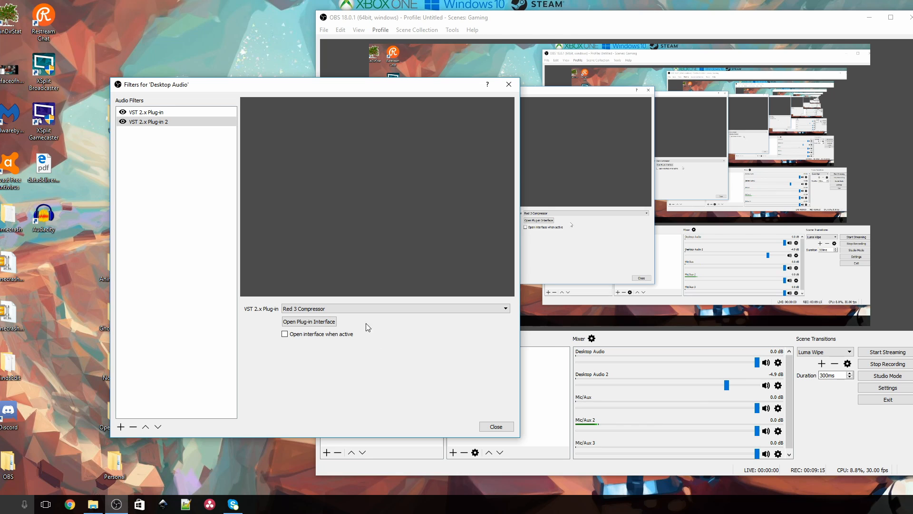
left_click(354, 308)
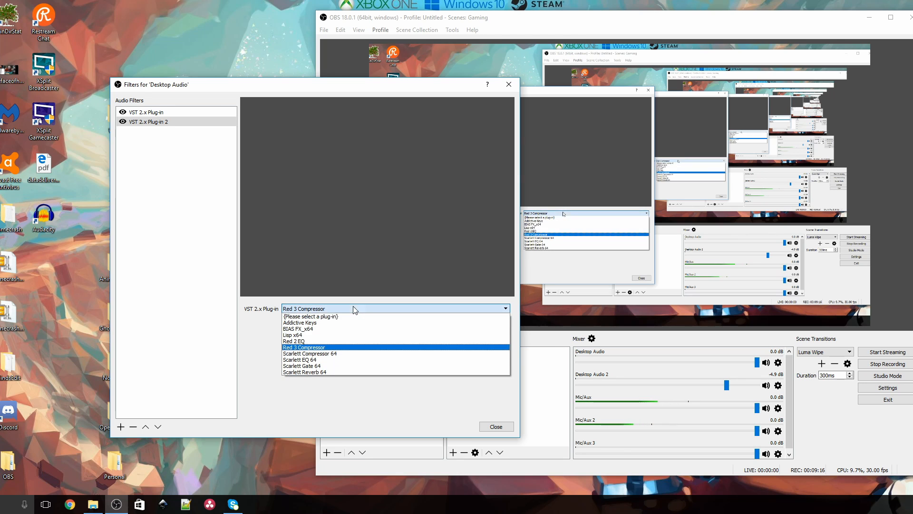
left_click(336, 342)
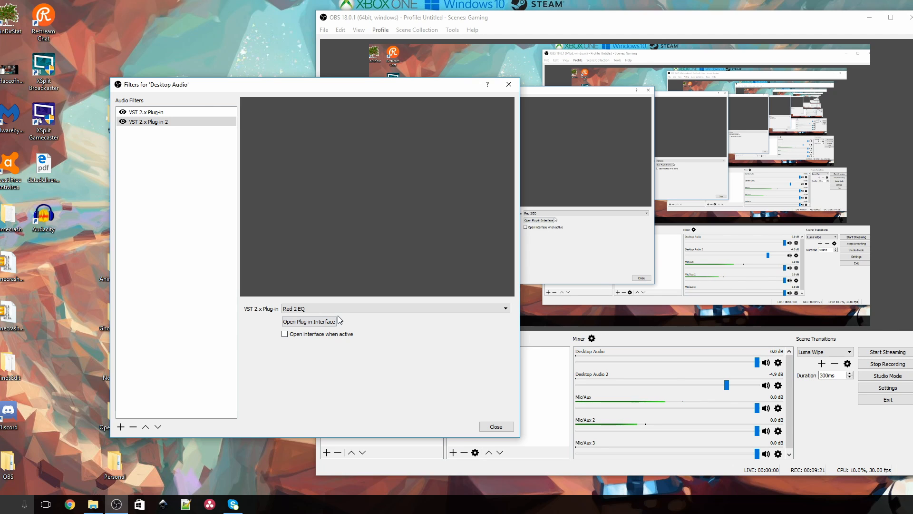
Open the Red 2 EQ interface, adjust the low shelf, low mid and high mid gain knobs, and close it
left_click(335, 322)
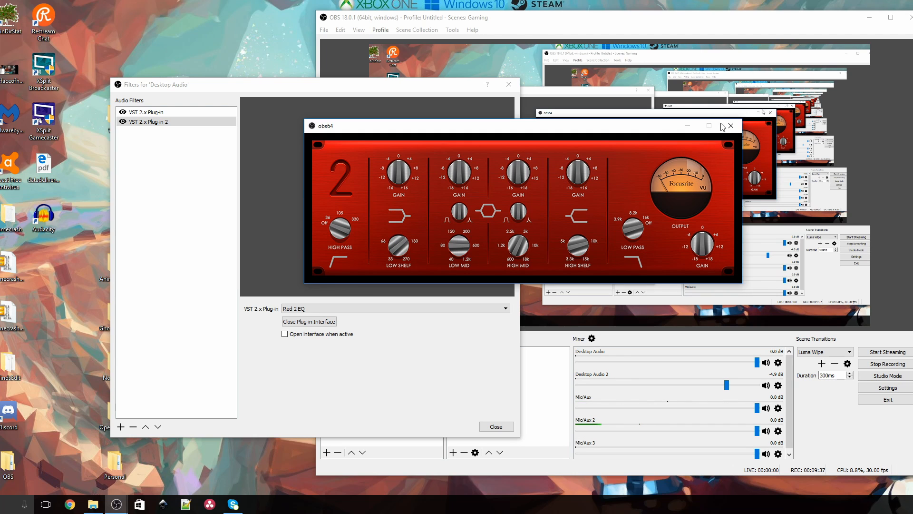
left_click_drag(666, 126, 614, 166)
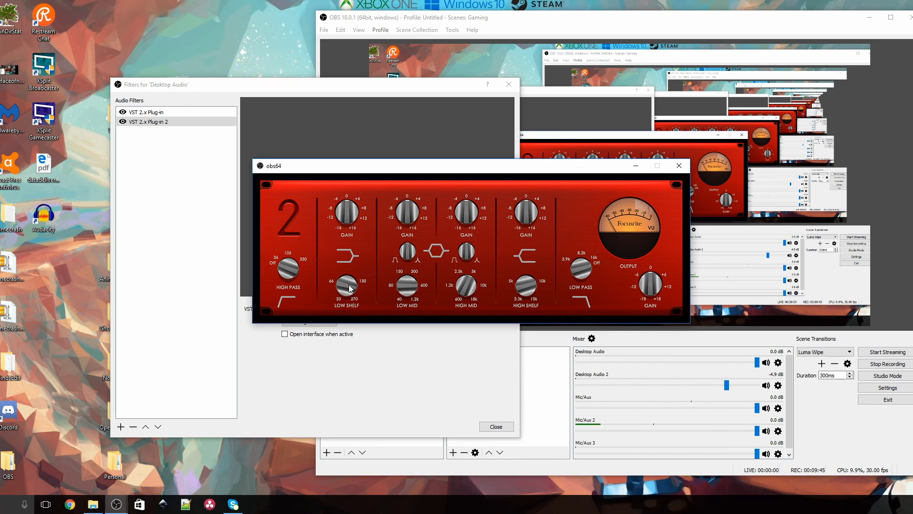
left_click_drag(349, 289, 351, 280)
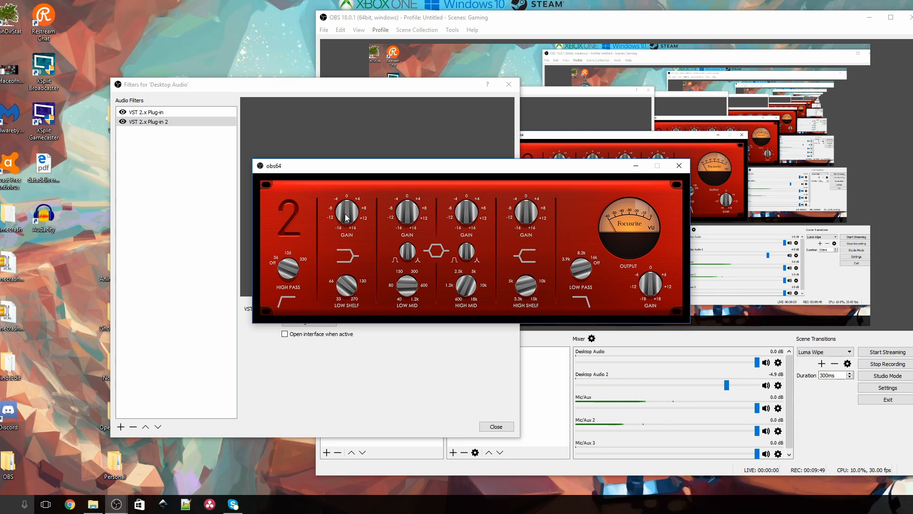
left_click_drag(345, 218, 348, 223)
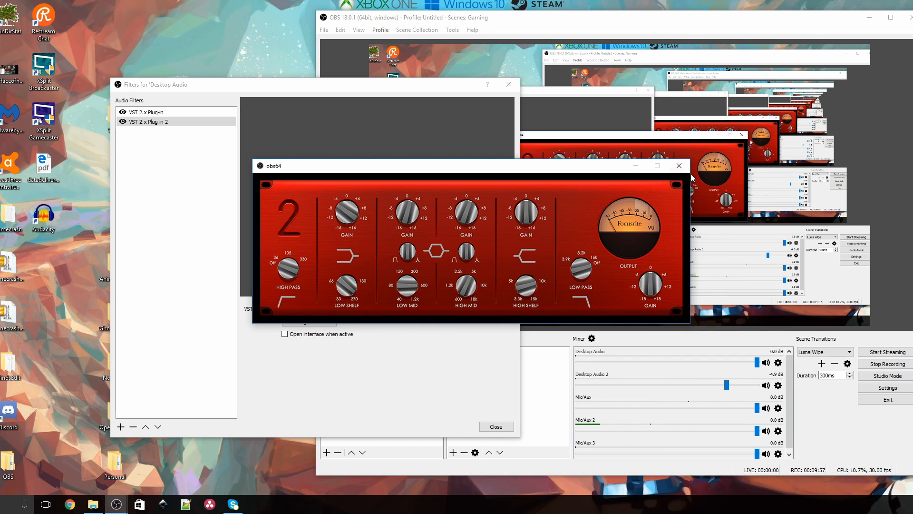
left_click(679, 165)
Add a third VST plug-in filter to Desktop Audio, named VST 2.x Plug-in 3
right_click(161, 187)
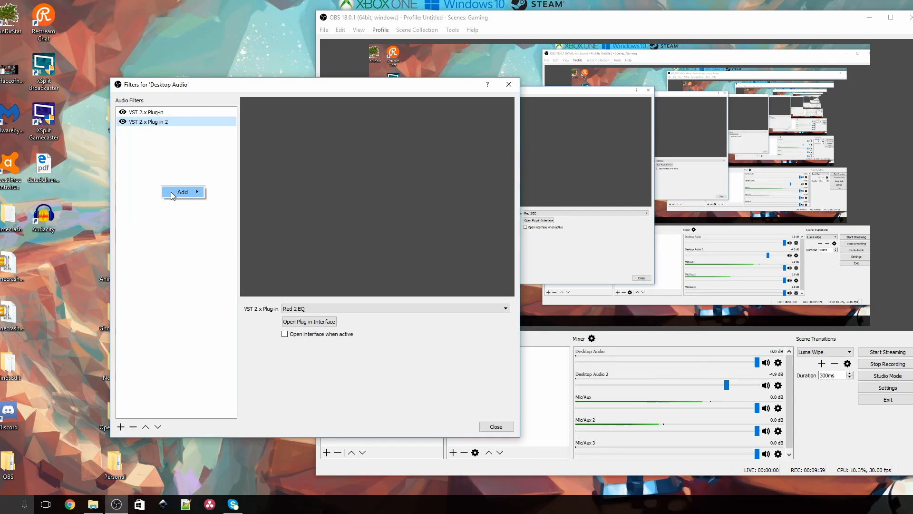
mouse_move(190, 192)
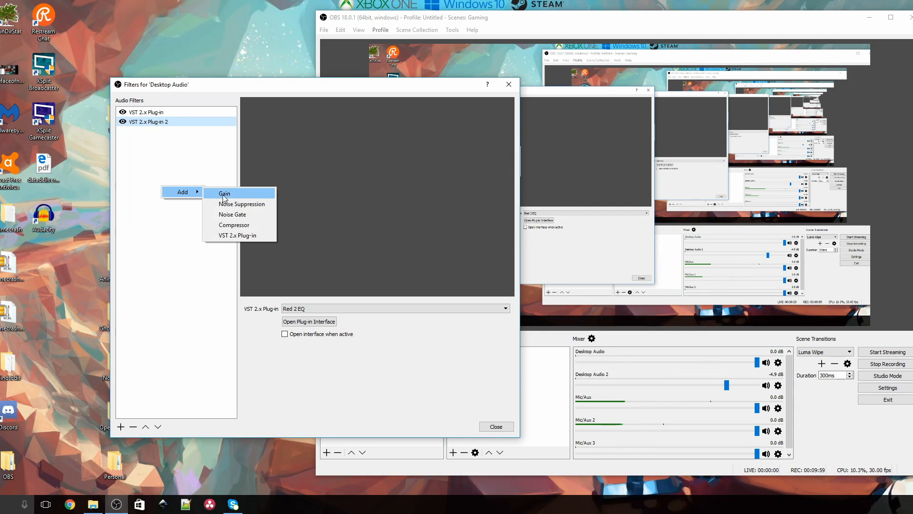
left_click(247, 236)
left_click(261, 265)
key("BackSpace")
key("BackSpace")
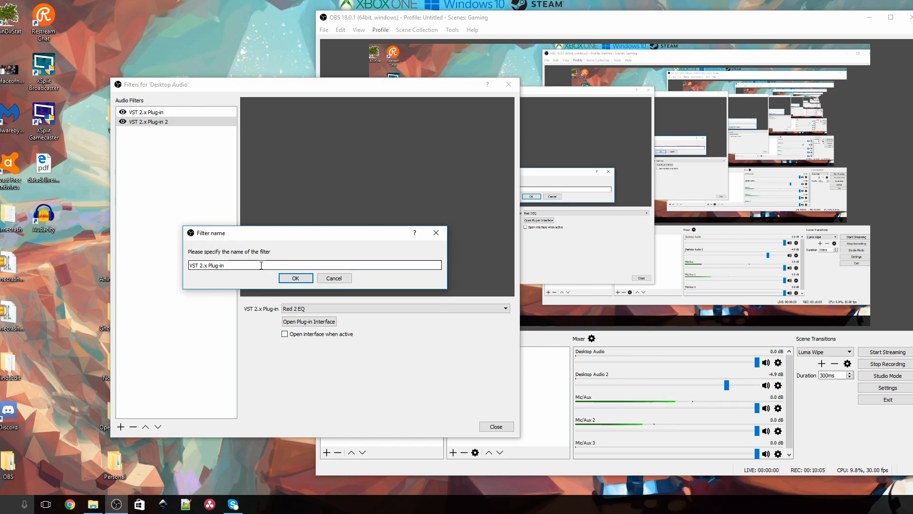
type("3")
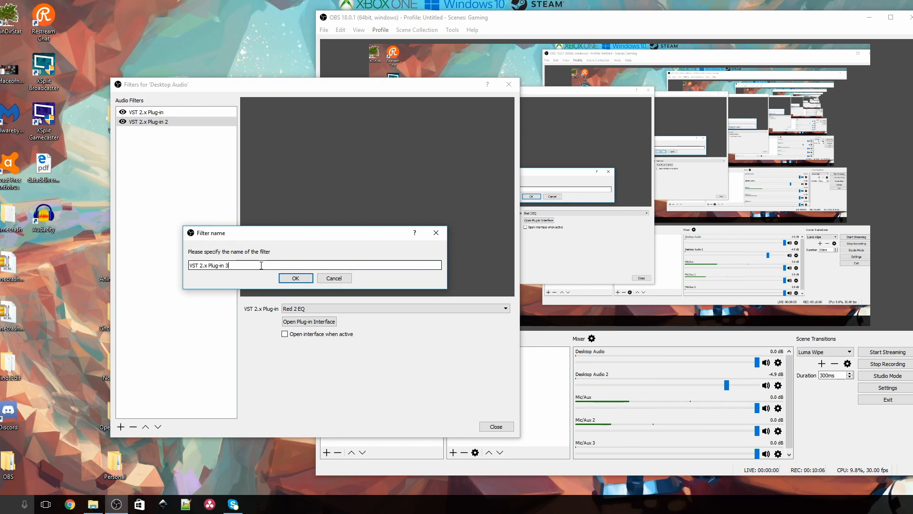
left_click(295, 278)
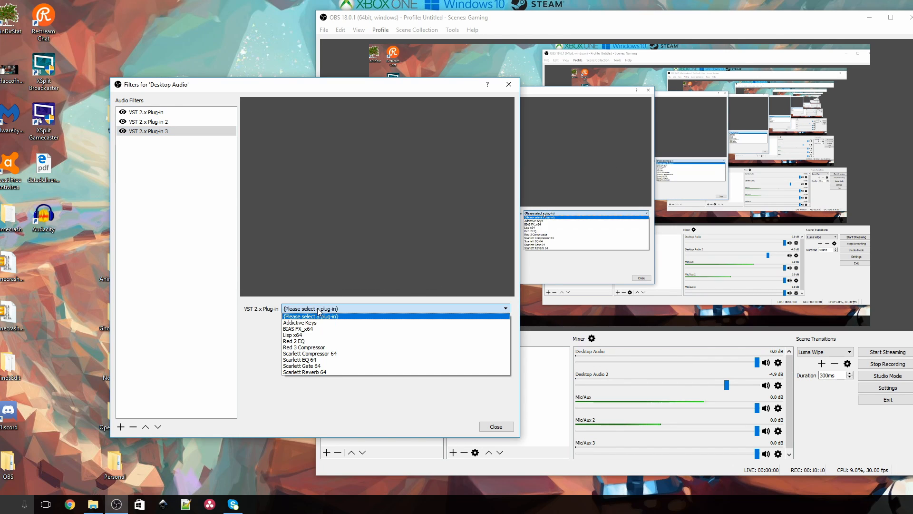
Try the Red 3 Compressor plug-in on the third VST filter, opening and closing its interface
left_click(328, 347)
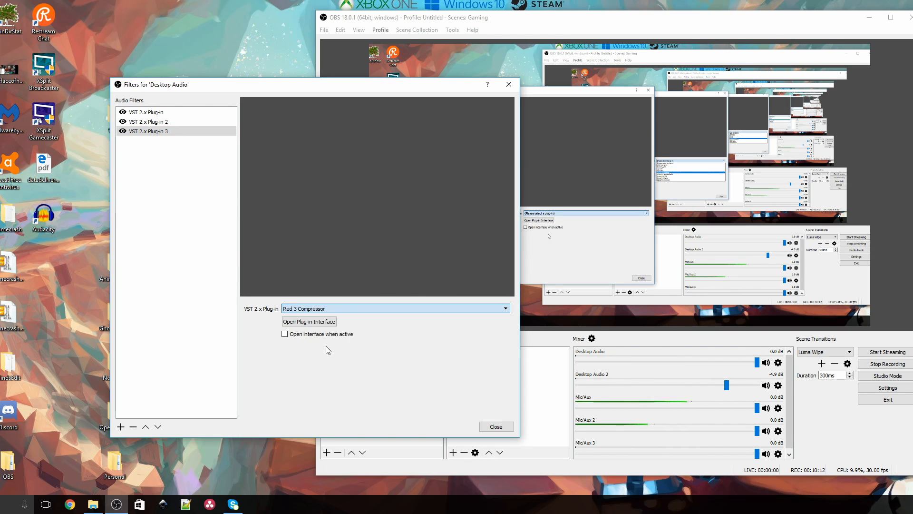
left_click(301, 322)
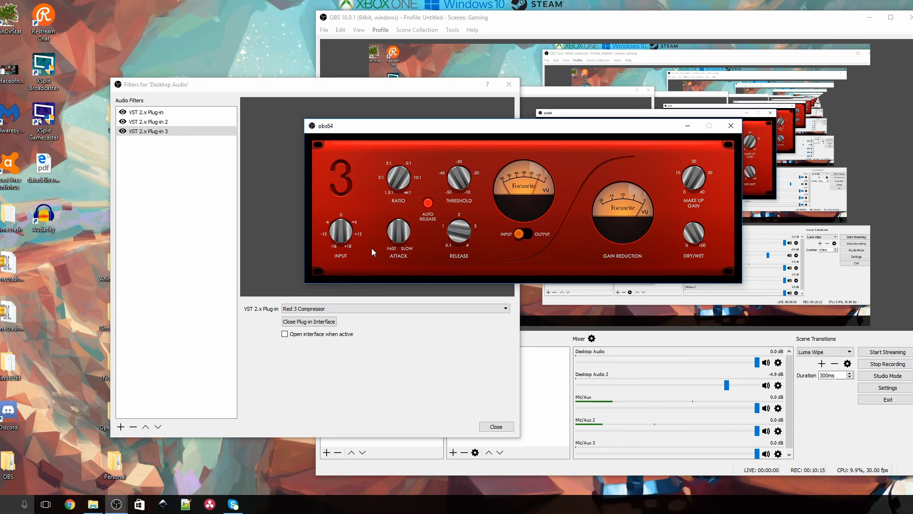
left_click(731, 126)
Assign Scarlett Compressor 64 to the third VST filter and view its interface, closing it after inspection
left_click(323, 309)
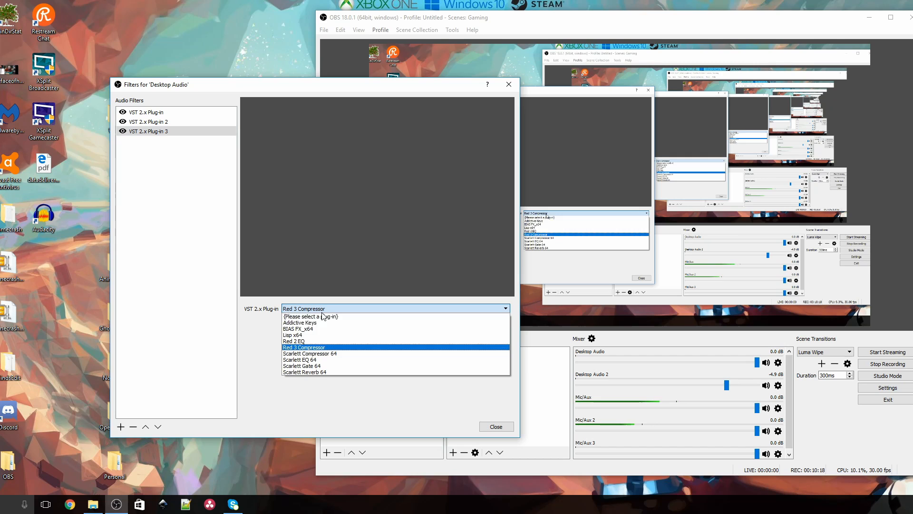
left_click(328, 354)
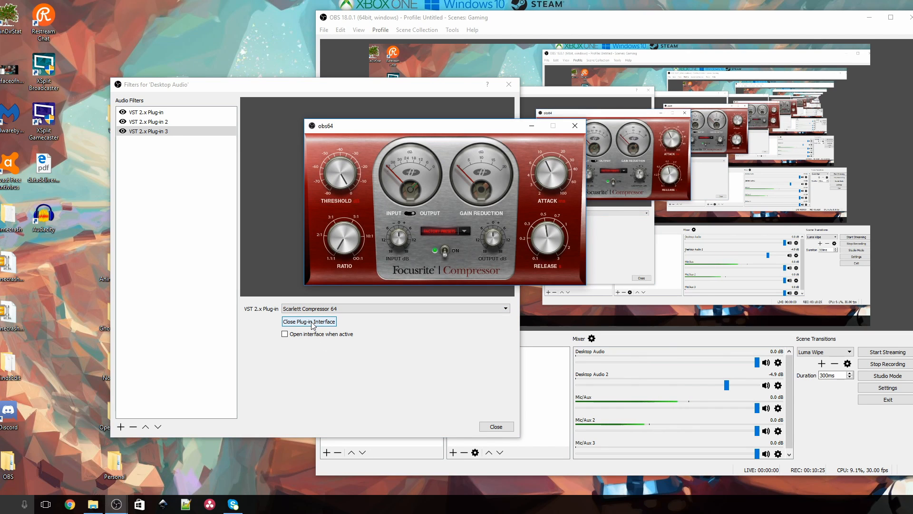
left_click_drag(463, 126, 500, 227)
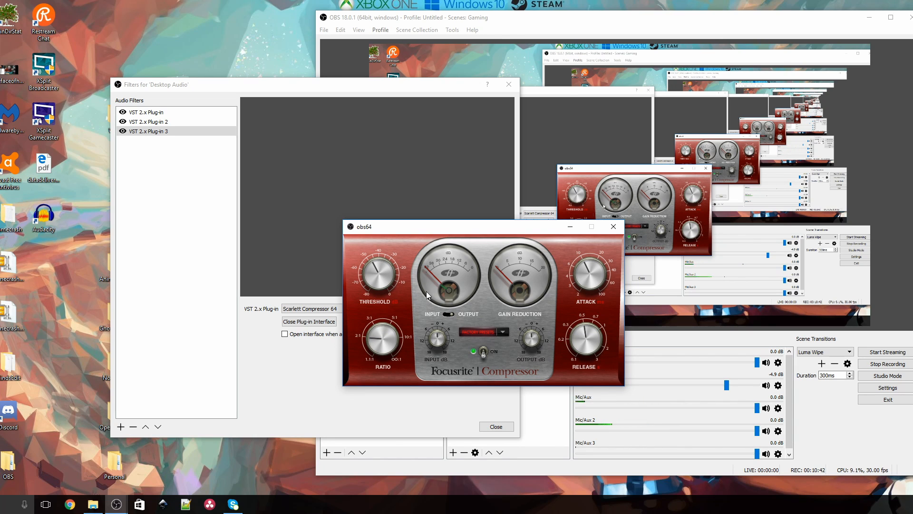
left_click(613, 227)
Review the first and second VST filters in the Desktop Audio chain and close the filters window
right_click(183, 176)
left_click(135, 160)
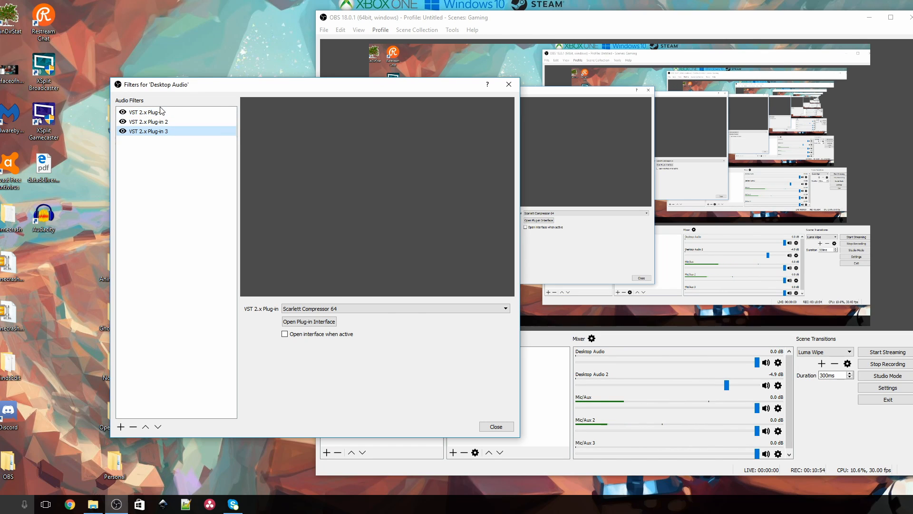
left_click(159, 113)
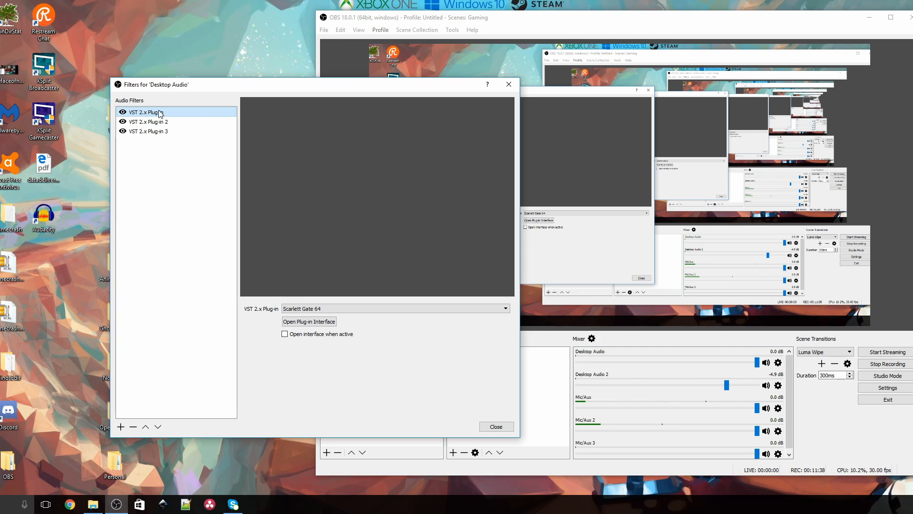
right_click(159, 111)
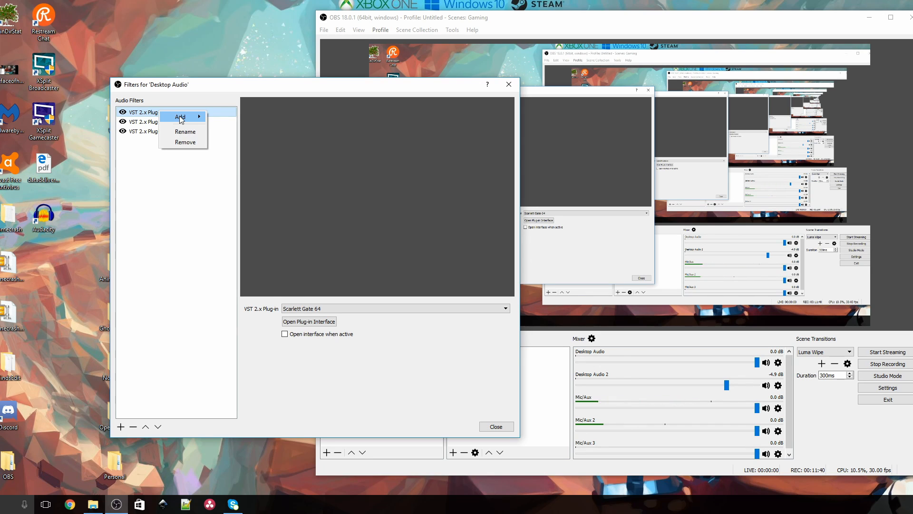
left_click(155, 202)
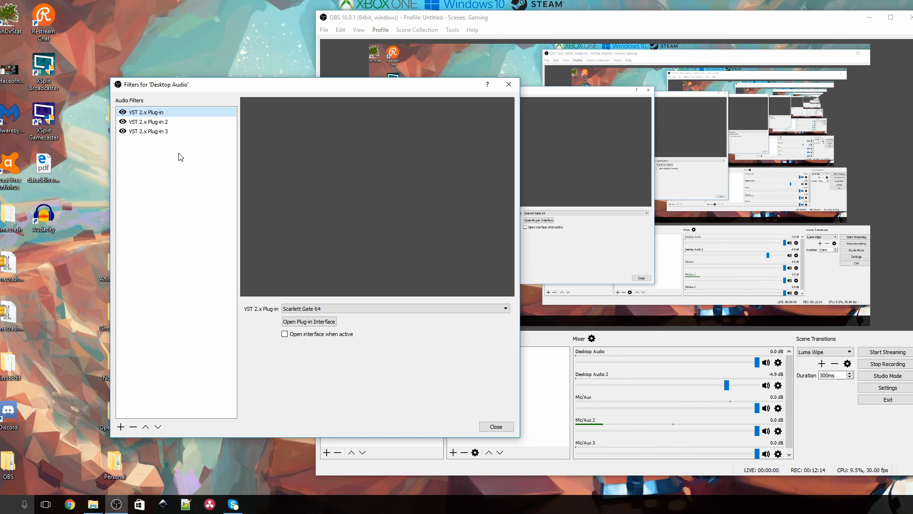
left_click(170, 125)
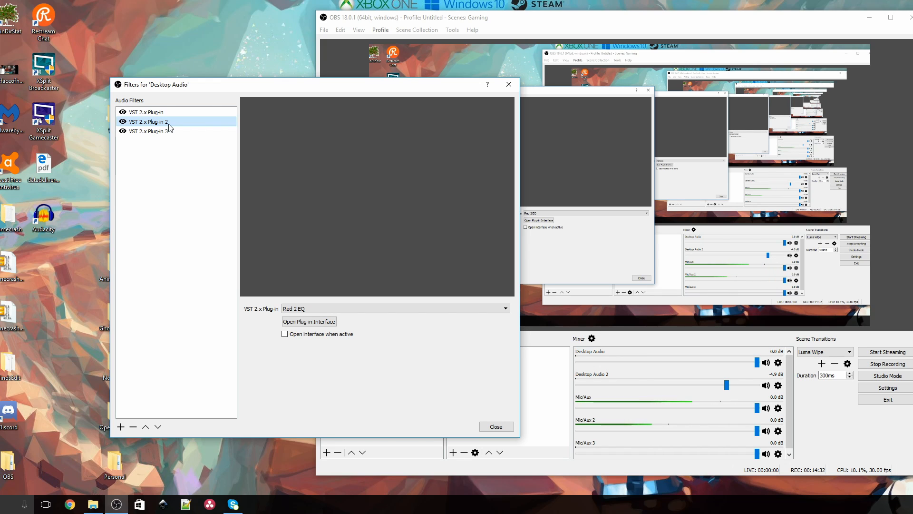
left_click(513, 85)
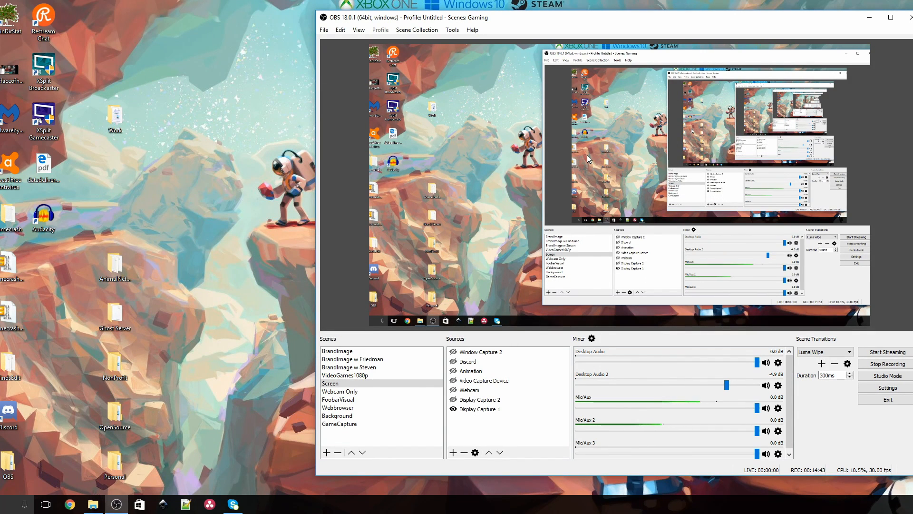
Open the filters window of the Mic/Aux mixer channel
left_click(779, 409)
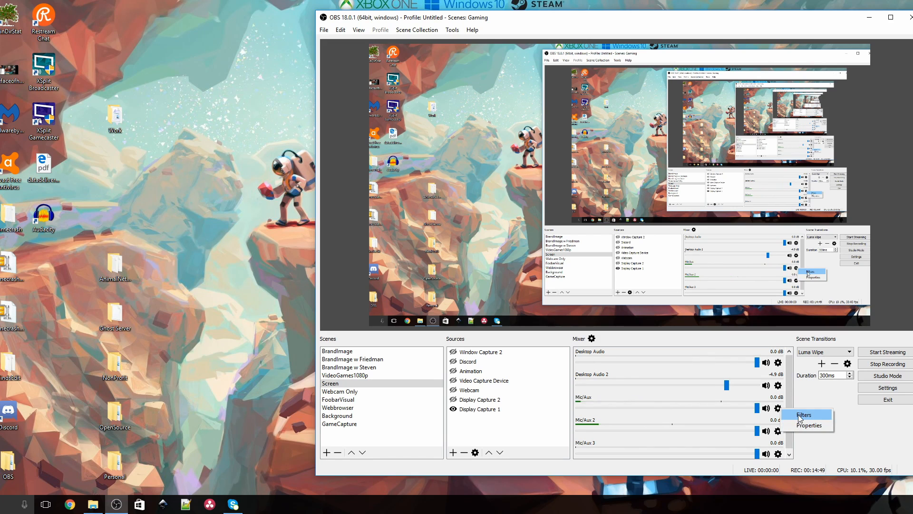
left_click(778, 385)
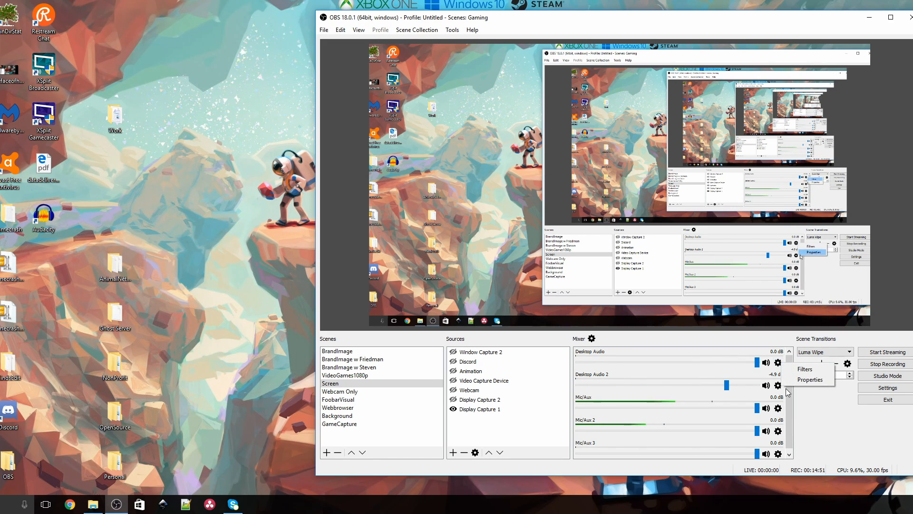
left_click(779, 408)
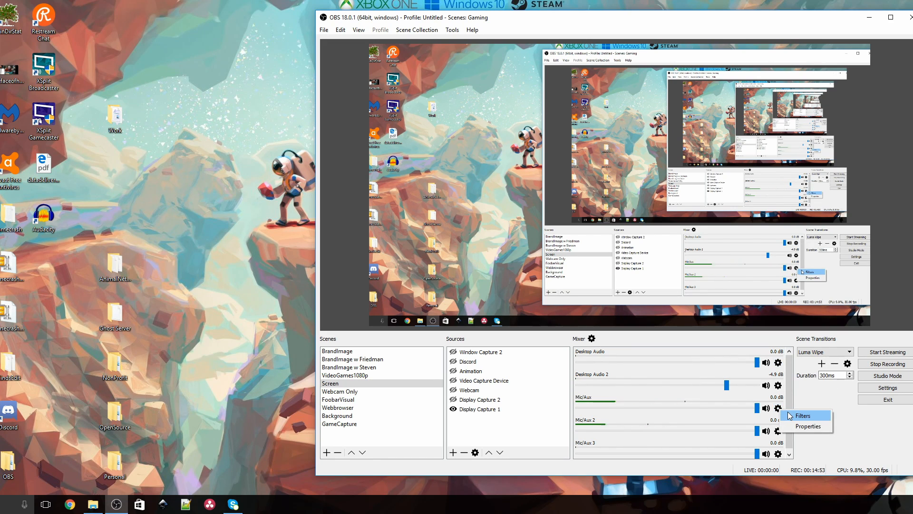
left_click(789, 416)
Look through the Mic/Aux filter chain and examine the Scarlett Gate plug-in interface, moving it clear of the filter list
left_click(452, 126)
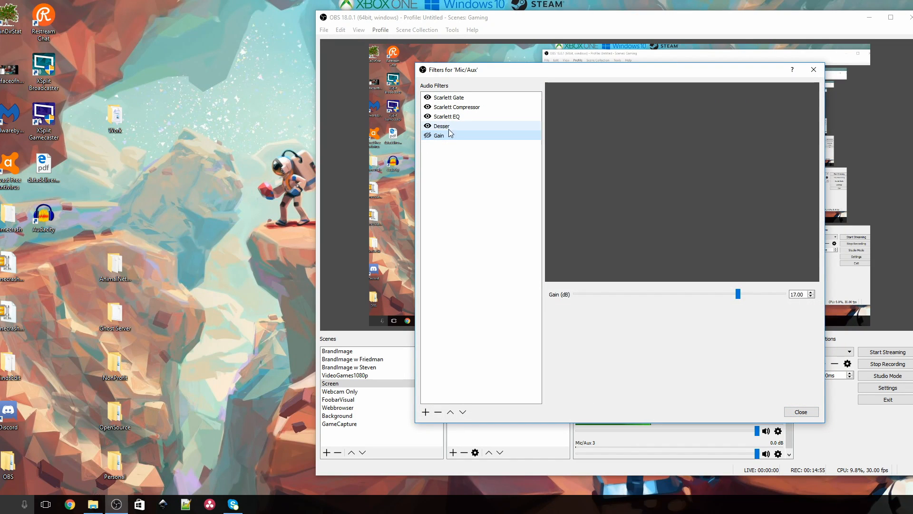
left_click(457, 117)
left_click(464, 97)
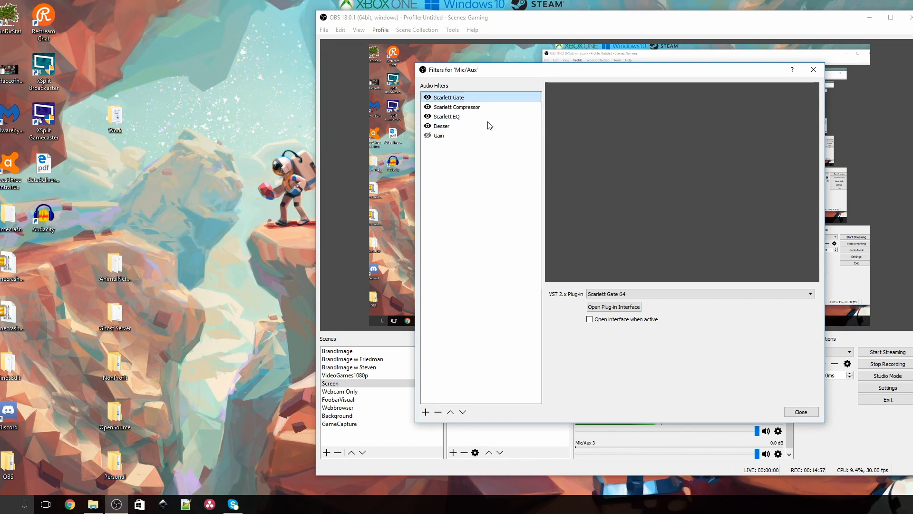
left_click(617, 307)
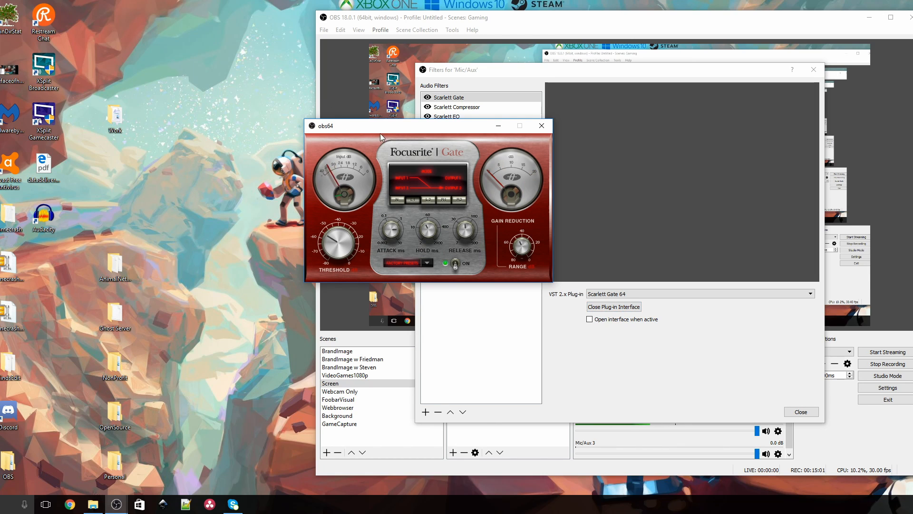
left_click_drag(384, 129, 729, 272)
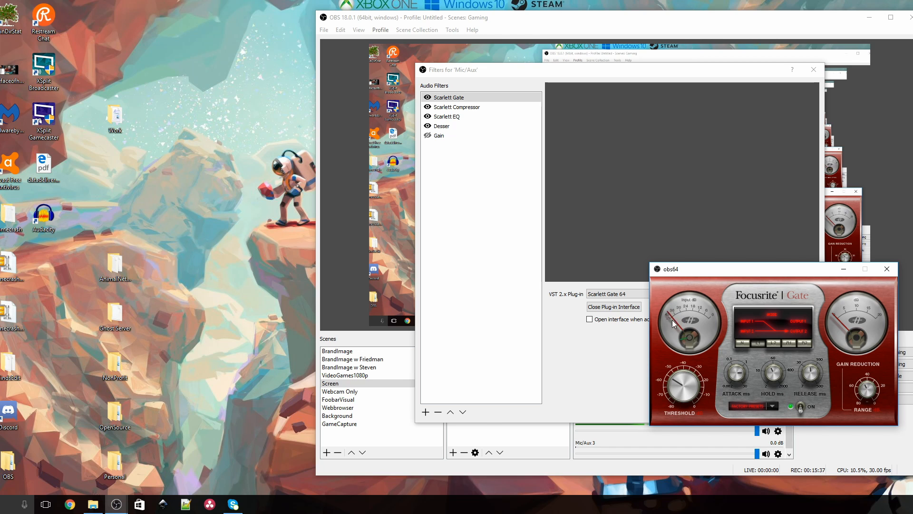
Examine the Scarlett Compressor filter's plug-in interface, moving it clear of the filter list
left_click(459, 107)
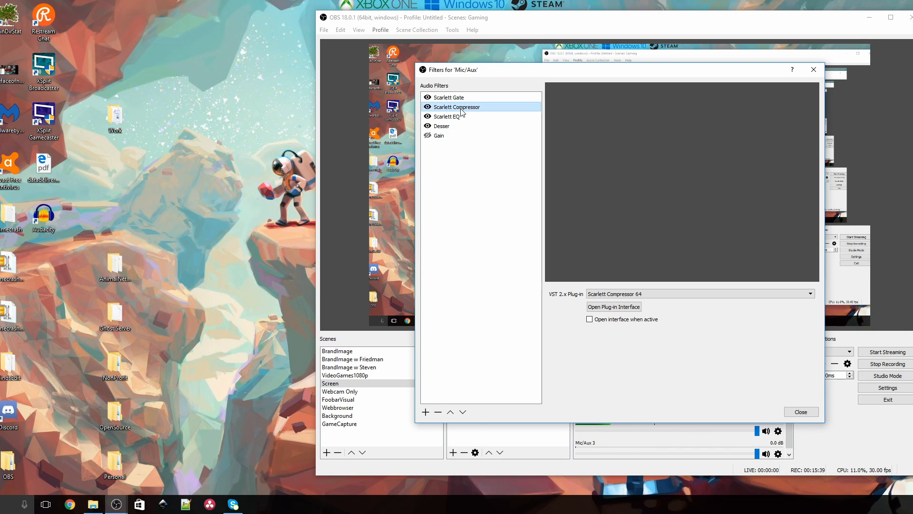
left_click(622, 308)
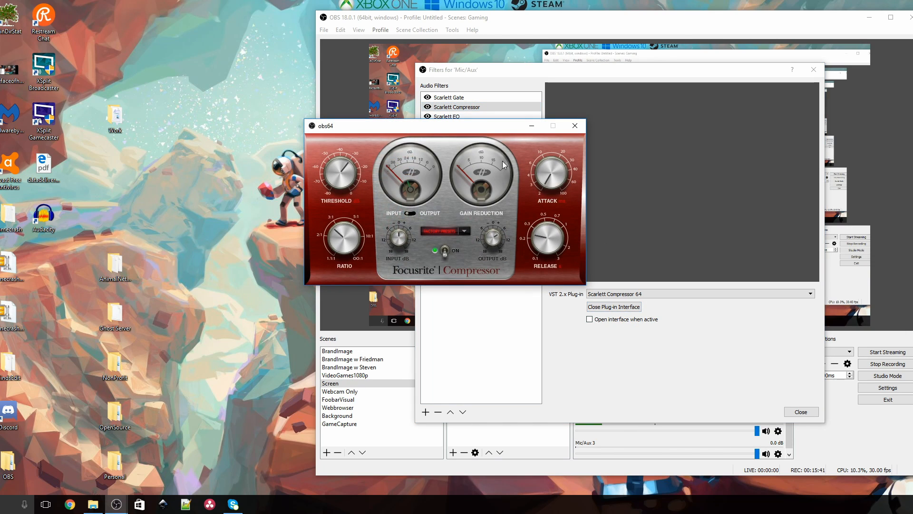
left_click_drag(488, 129, 711, 242)
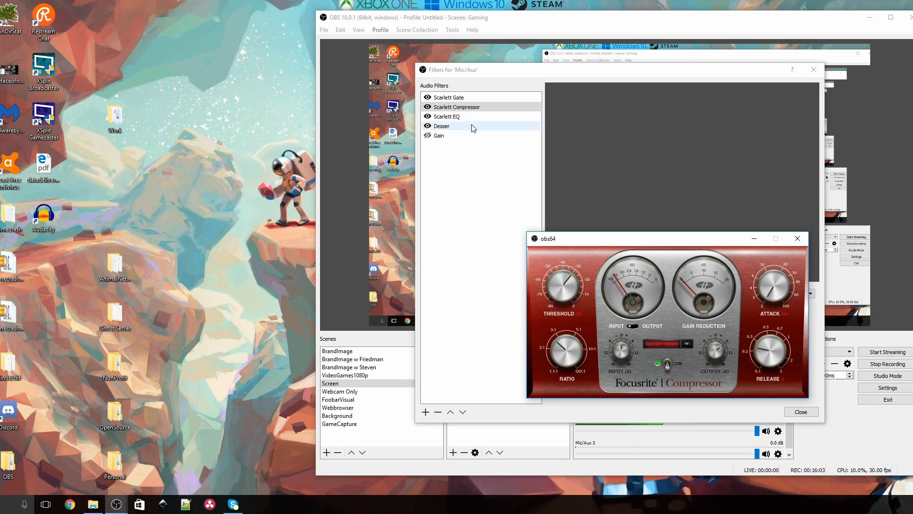
Examine the Scarlett EQ filter's frequency and gain knobs in its plug-in interface and close it
left_click(463, 117)
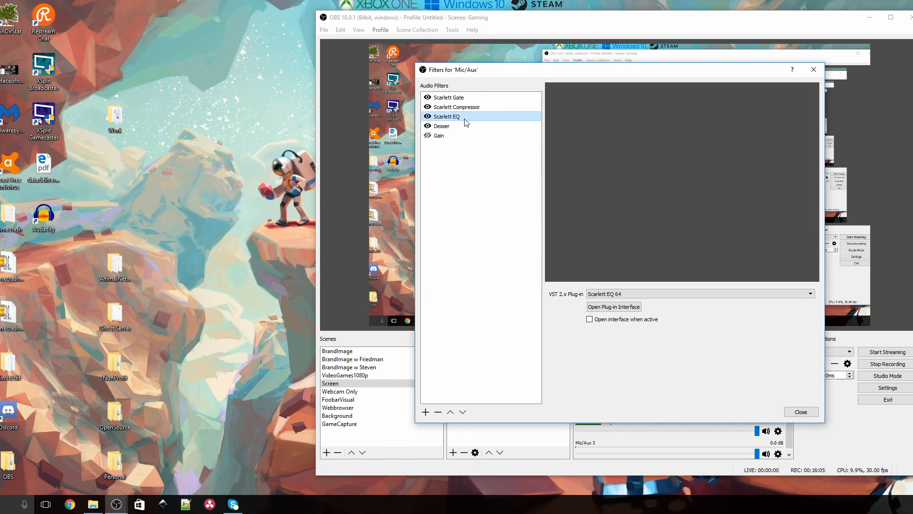
left_click(613, 307)
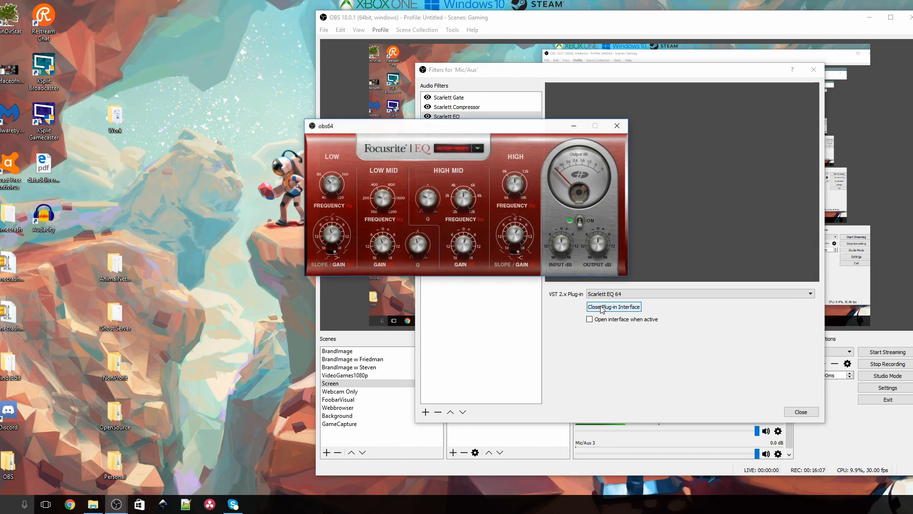
left_click_drag(522, 133, 723, 178)
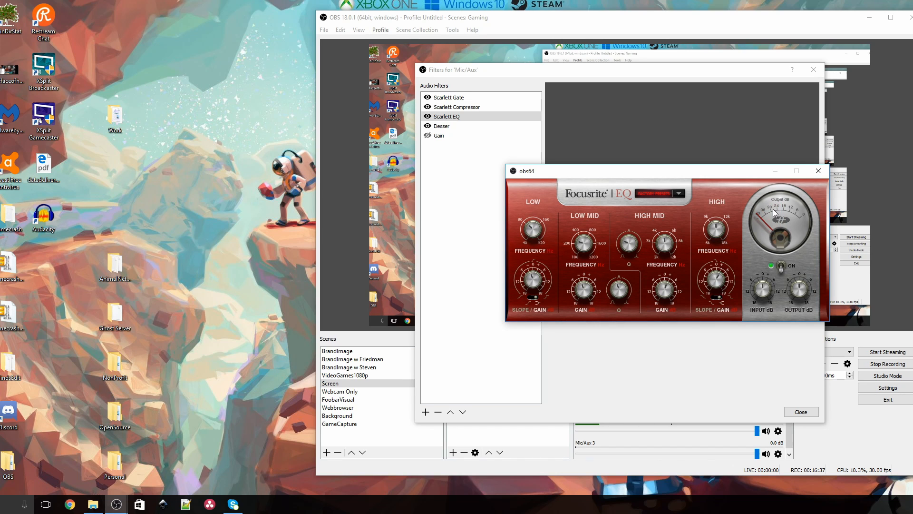
left_click_drag(717, 170, 706, 208)
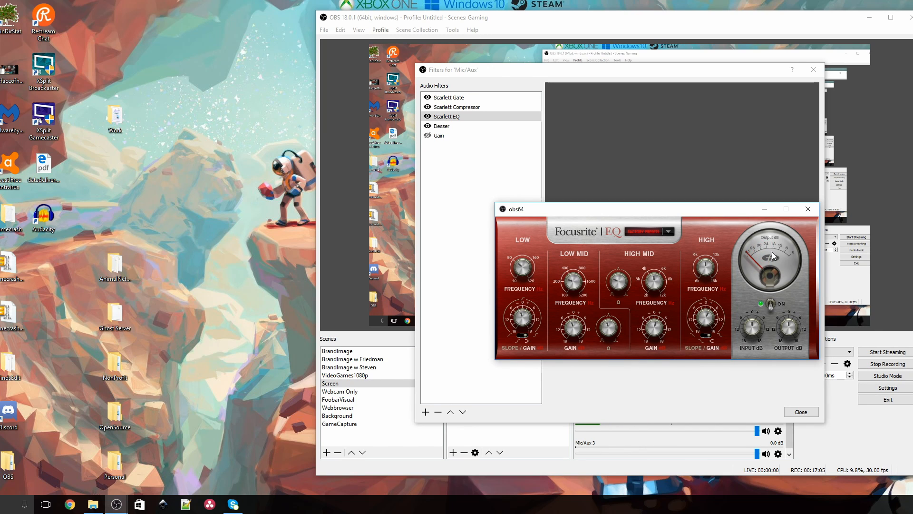
left_click(809, 212)
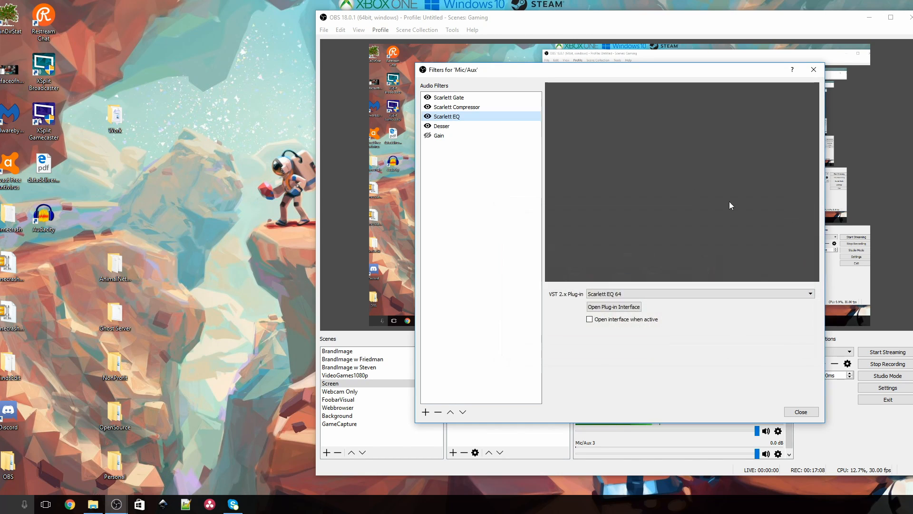
Examine the Desser filter's Lisp x64 plug-in interface, including its reduction, attack, release and sibilant range controls
left_click(485, 128)
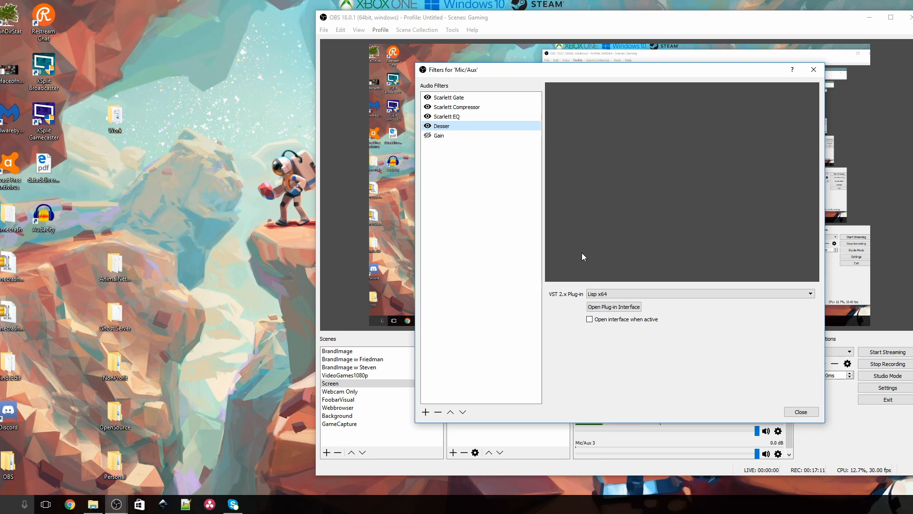
left_click(639, 310)
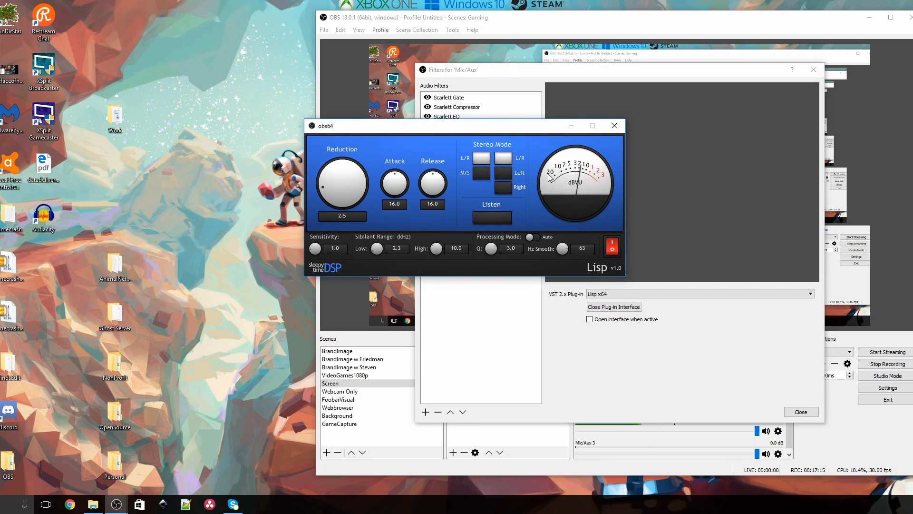
left_click_drag(507, 133, 616, 231)
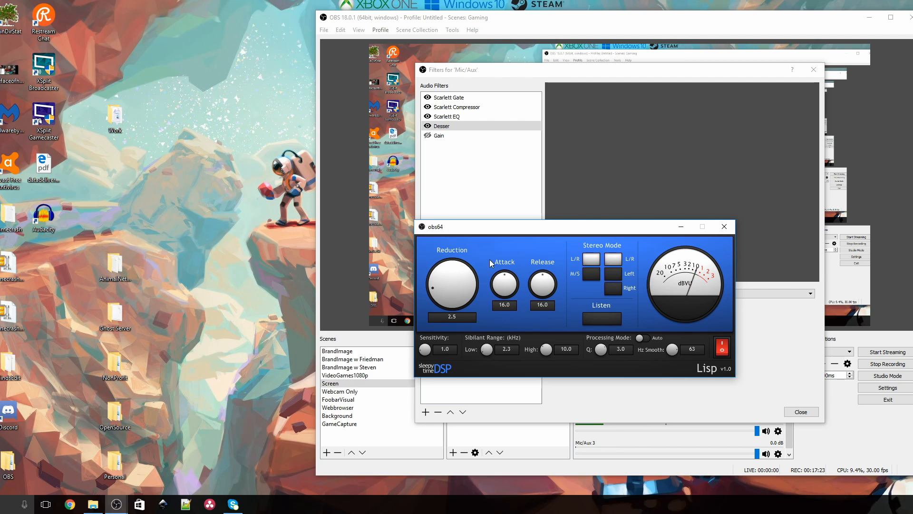
left_click_drag(510, 233, 541, 241)
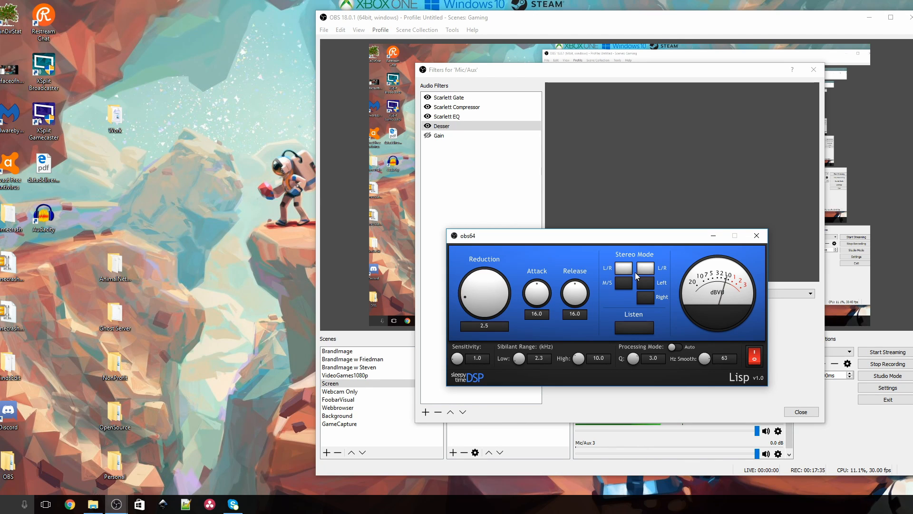
Close the de-esser's plug-in interface and the Mic/Aux filters window
left_click(756, 236)
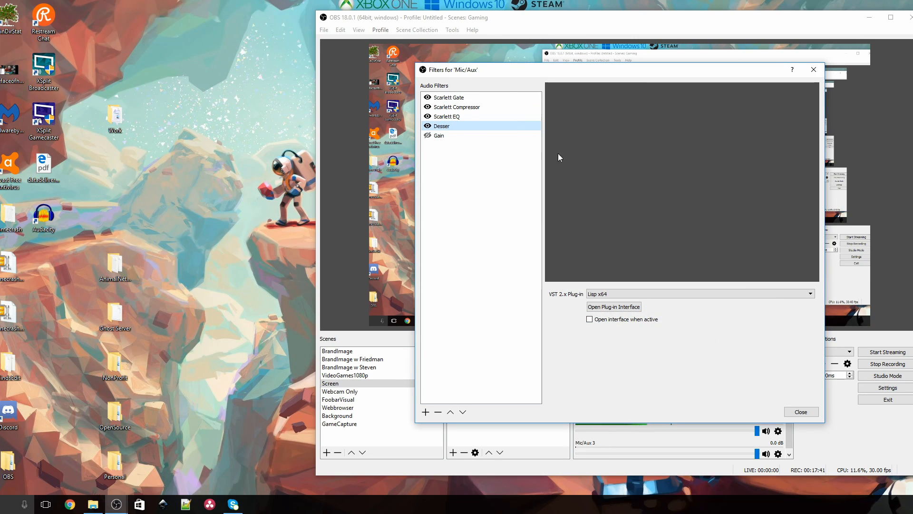
left_click_drag(650, 70, 562, 101)
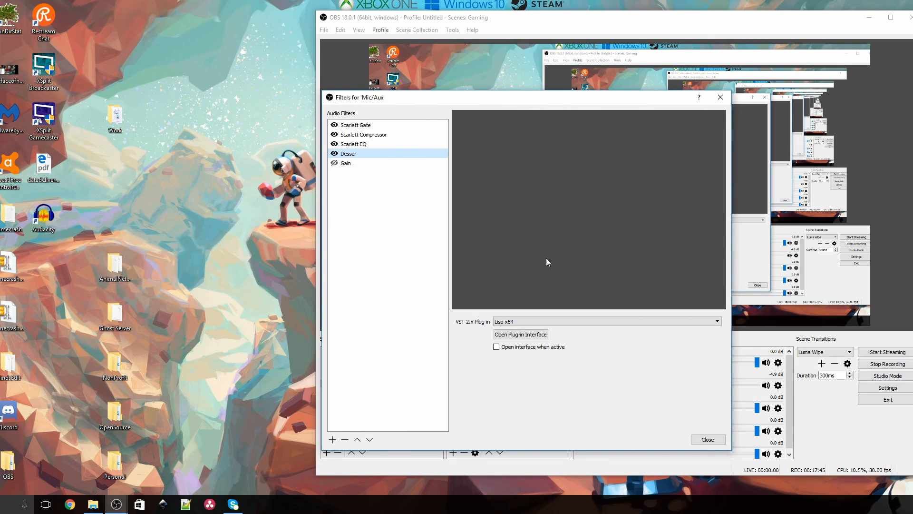
left_click(703, 439)
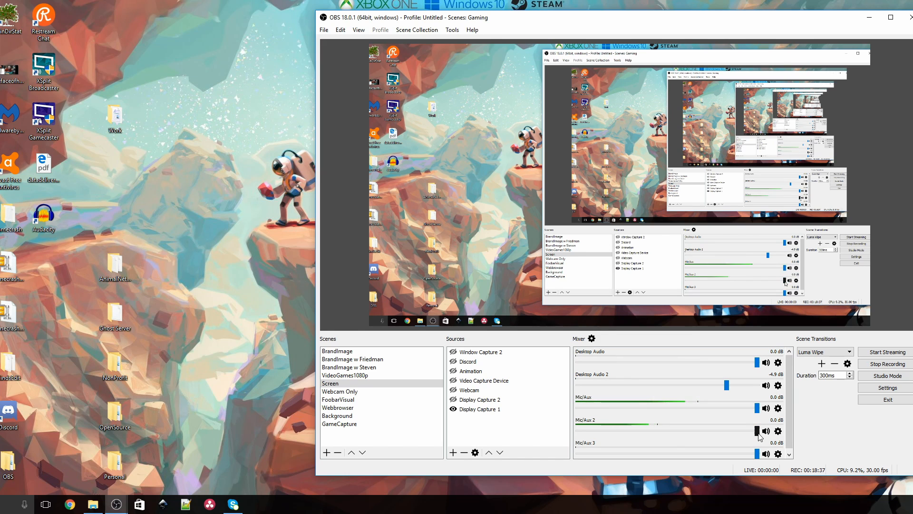
Add a Gain filter with its default name to Mic/Aux 2 and move the filters window clear of the mixer
left_click(778, 431)
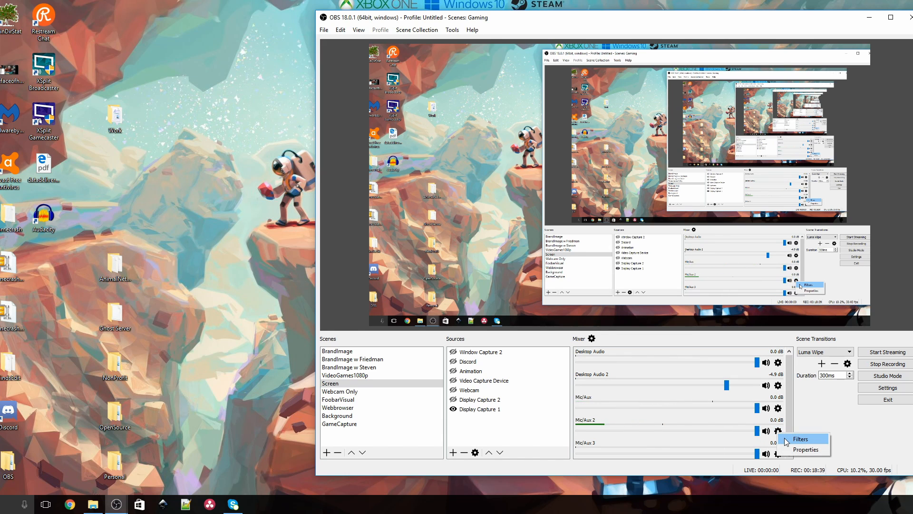
left_click(786, 439)
right_click(513, 291)
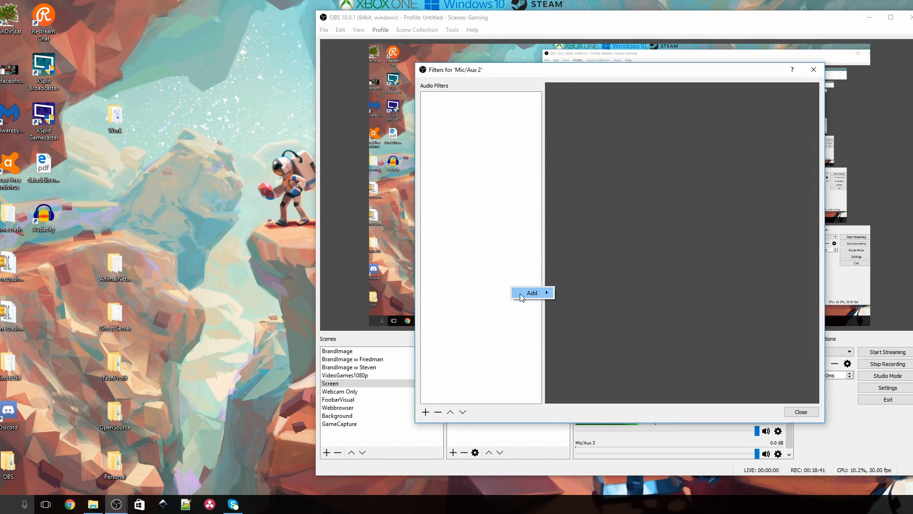
mouse_move(528, 293)
left_click(581, 296)
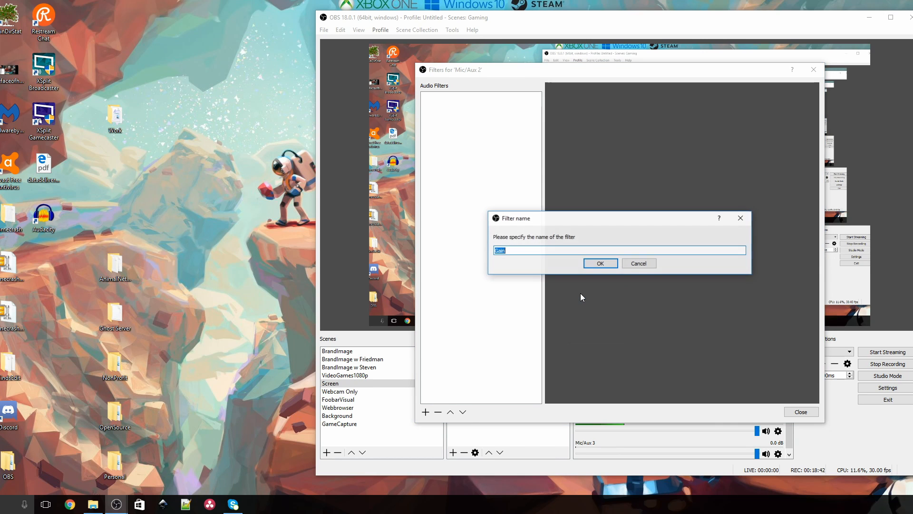
left_click(586, 261)
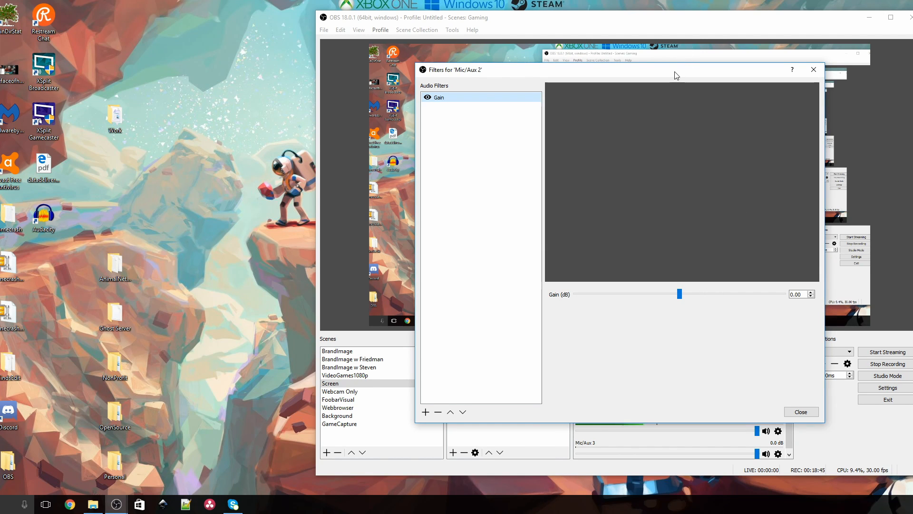
left_click_drag(675, 73, 306, 98)
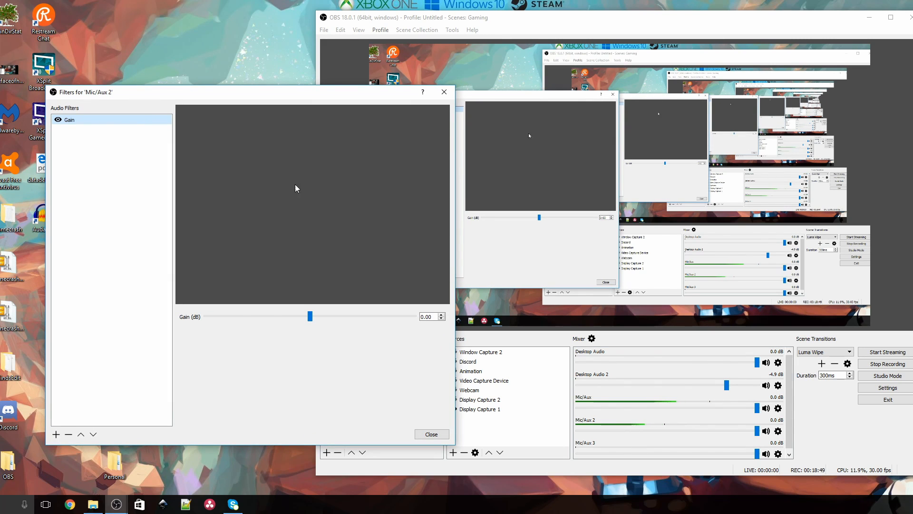
Raise the Mic/Aux 2 Gain filter to 19.70 dB and reduce it to 15.20 dB, keeping the mixer level meters in view
left_click_drag(311, 316, 375, 313)
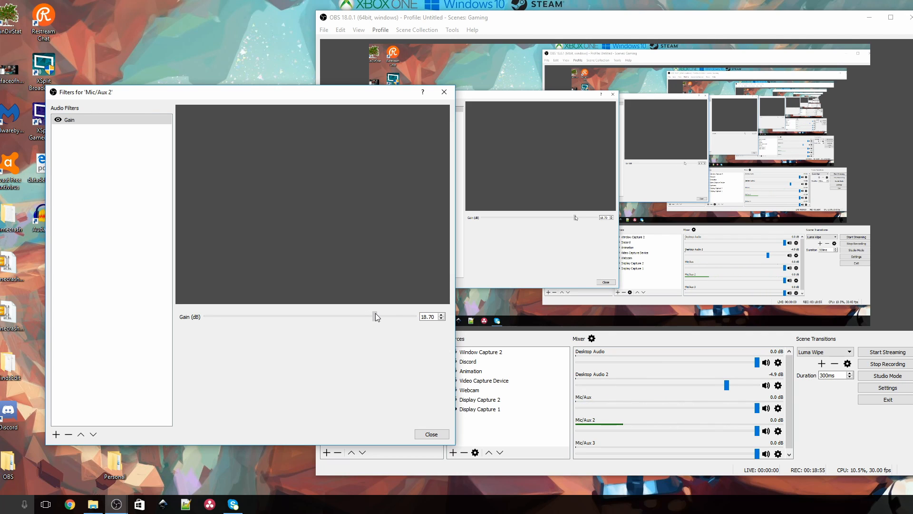
left_click_drag(376, 313, 380, 312)
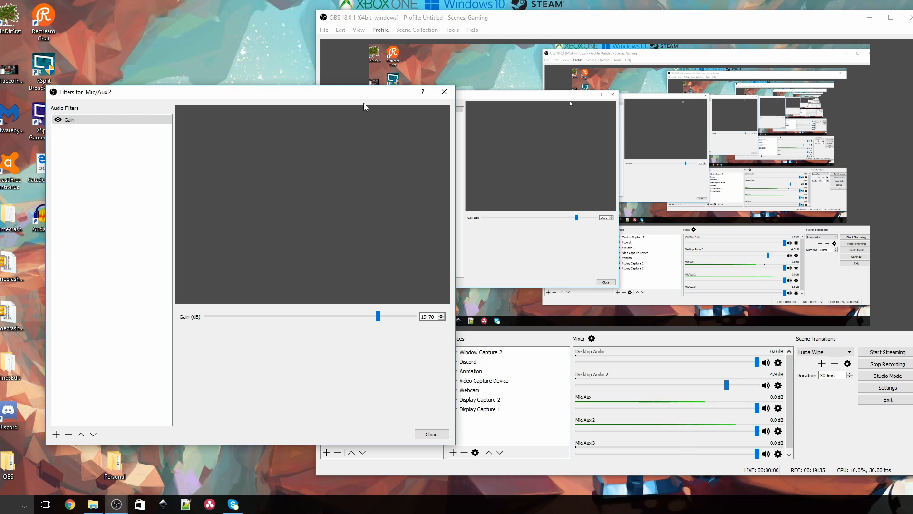
left_click_drag(364, 95, 304, 133)
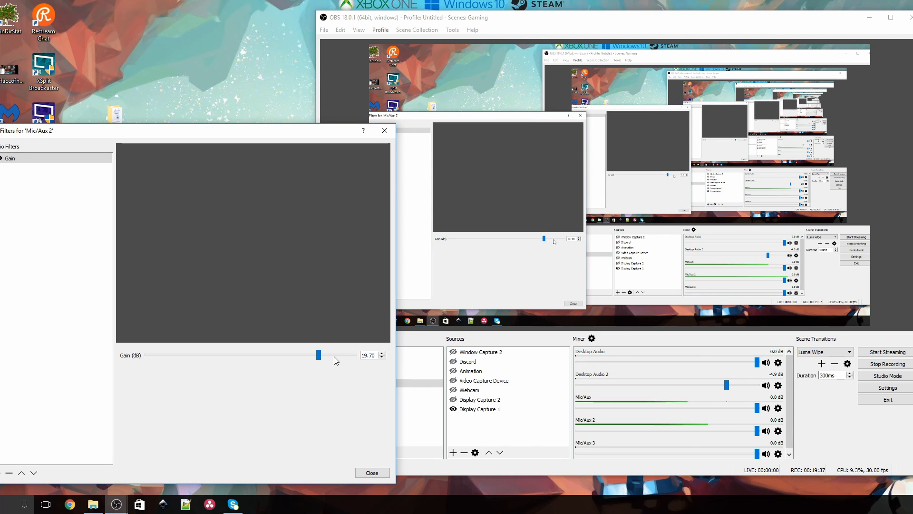
left_click_drag(319, 355, 307, 357)
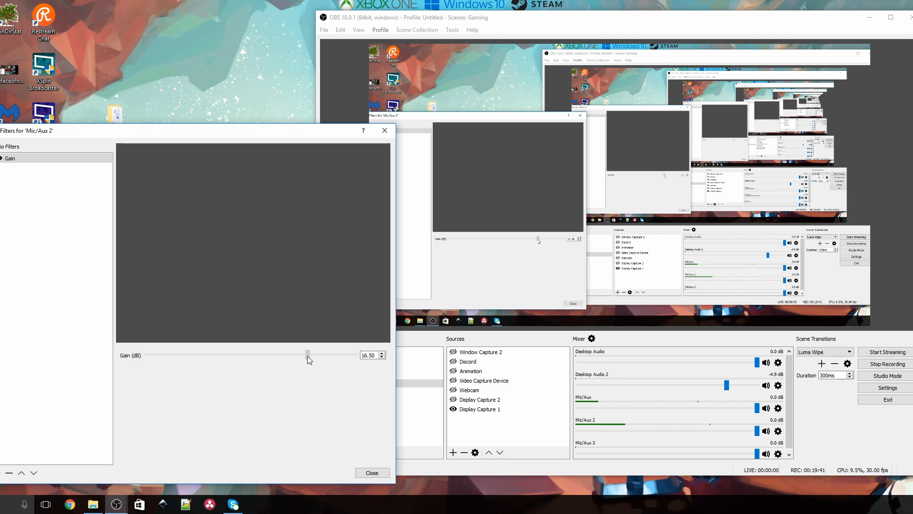
left_click_drag(304, 354, 305, 353)
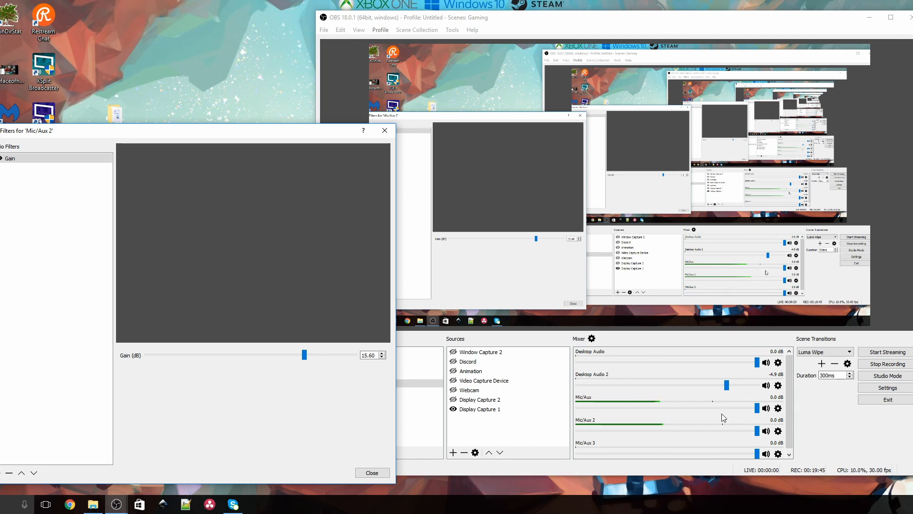
left_click_drag(305, 357, 303, 356)
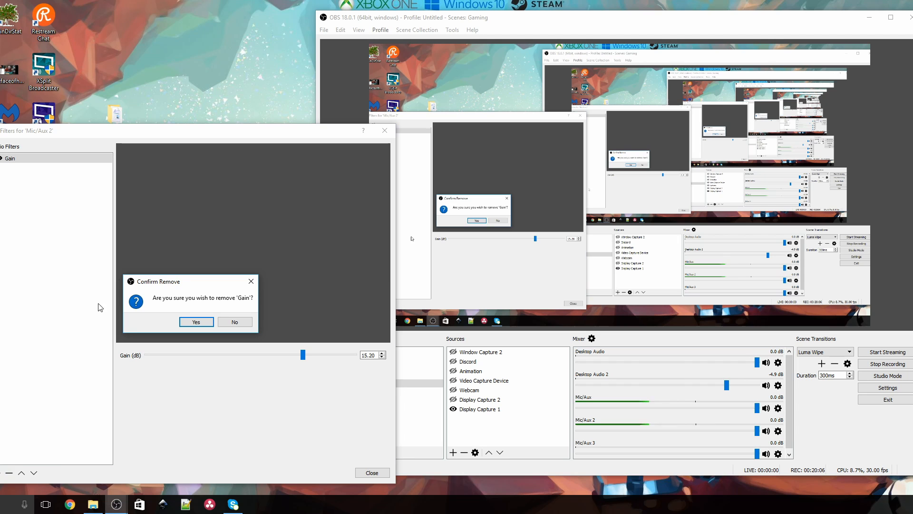
Remove the Gain filter from Mic/Aux 2 and close its filters window
left_click(196, 323)
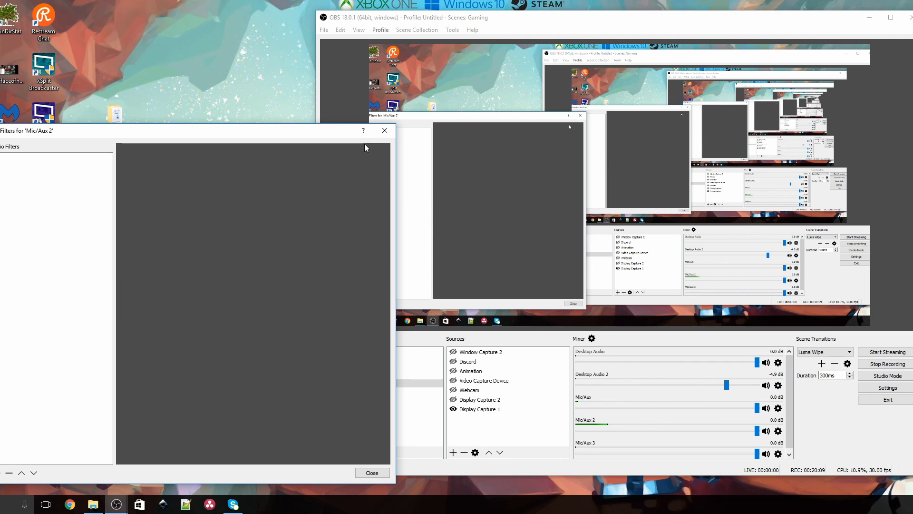
left_click(384, 130)
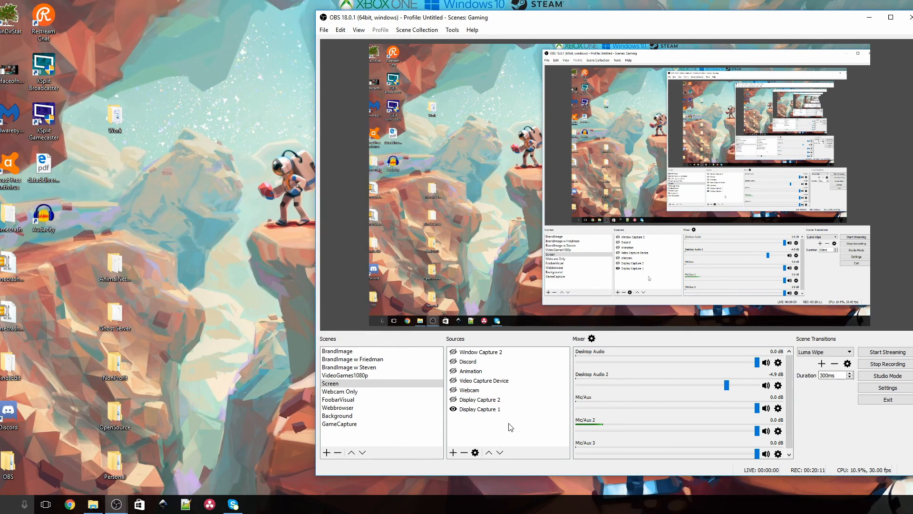